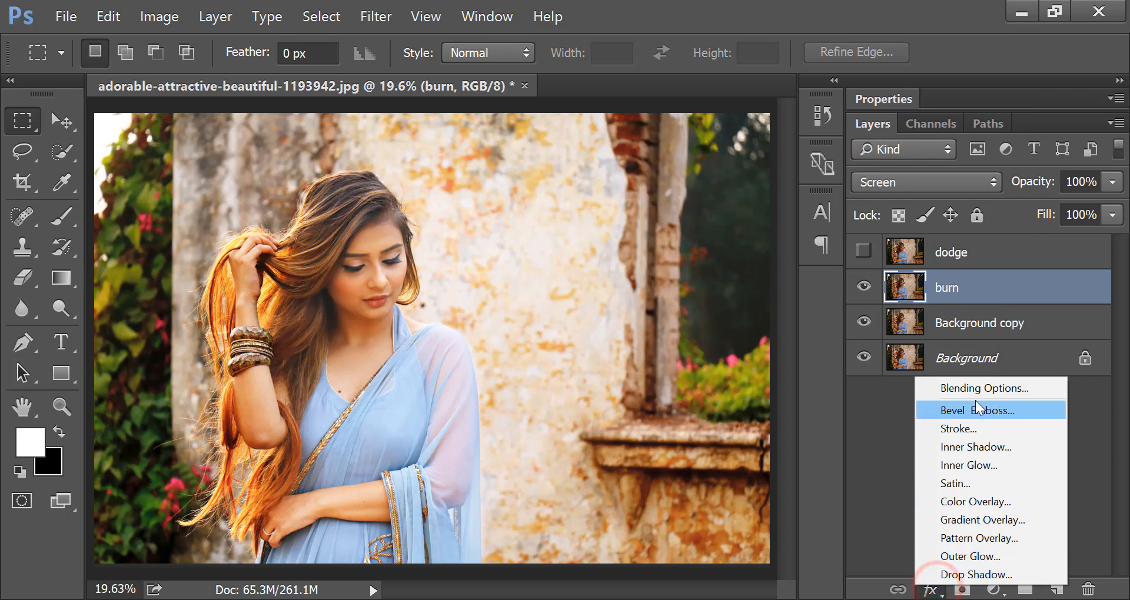
# Step: In the burn layer's blending options, split the Underlying Layer's black Blend If slider to 59 / 117, and compare the image without the layer
pyautogui.click(976, 386)
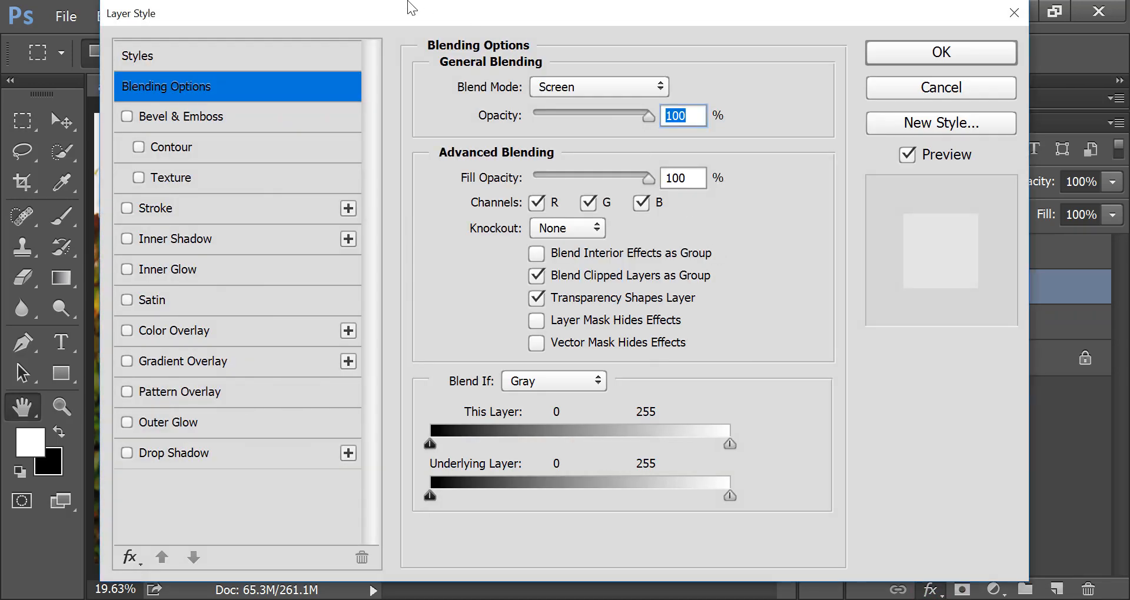
pyautogui.moveTo(405, 11); pyautogui.dragTo(737, 1)
pyautogui.moveTo(525, 8); pyautogui.dragTo(589, 9)
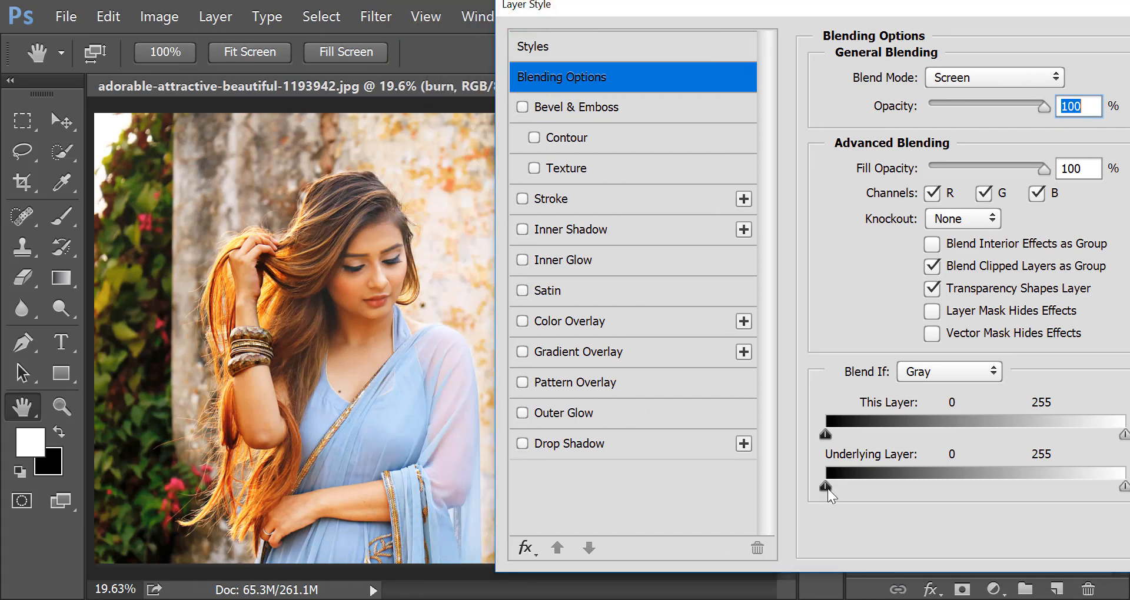
pyautogui.moveTo(826, 486); pyautogui.dragTo(950, 489)
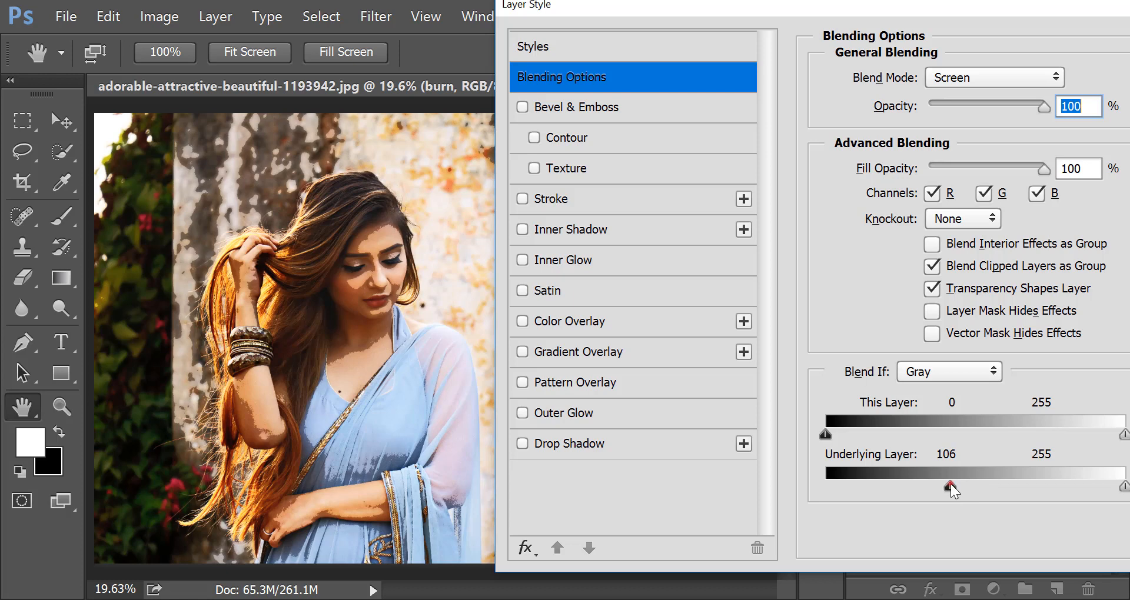
pyautogui.moveTo(951, 486); pyautogui.dragTo(894, 486)
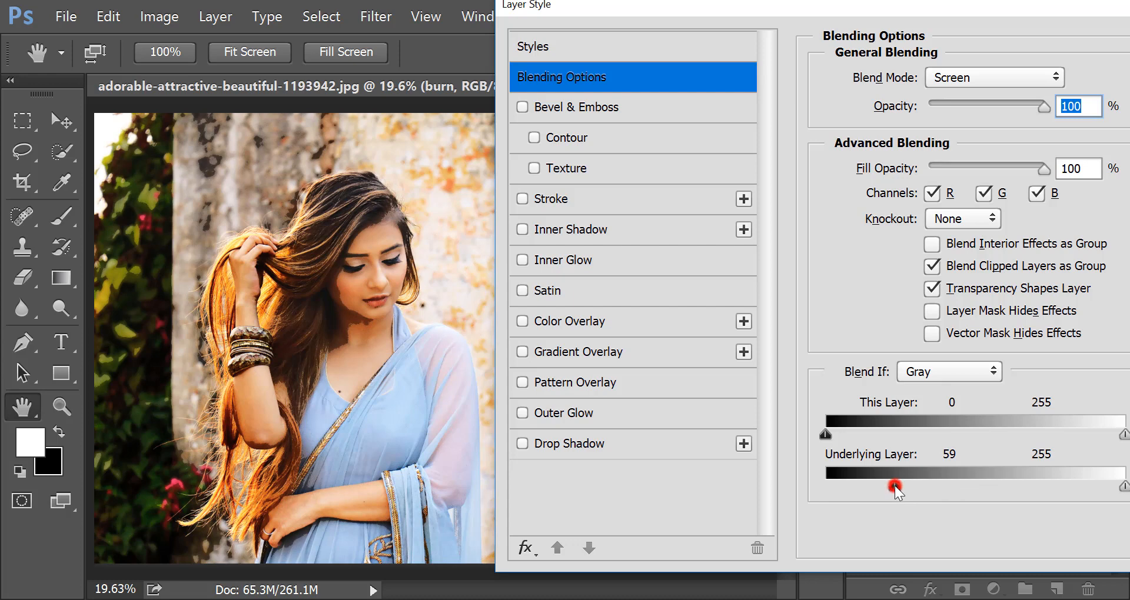
pyautogui.moveTo(898, 486); pyautogui.dragTo(964, 493)
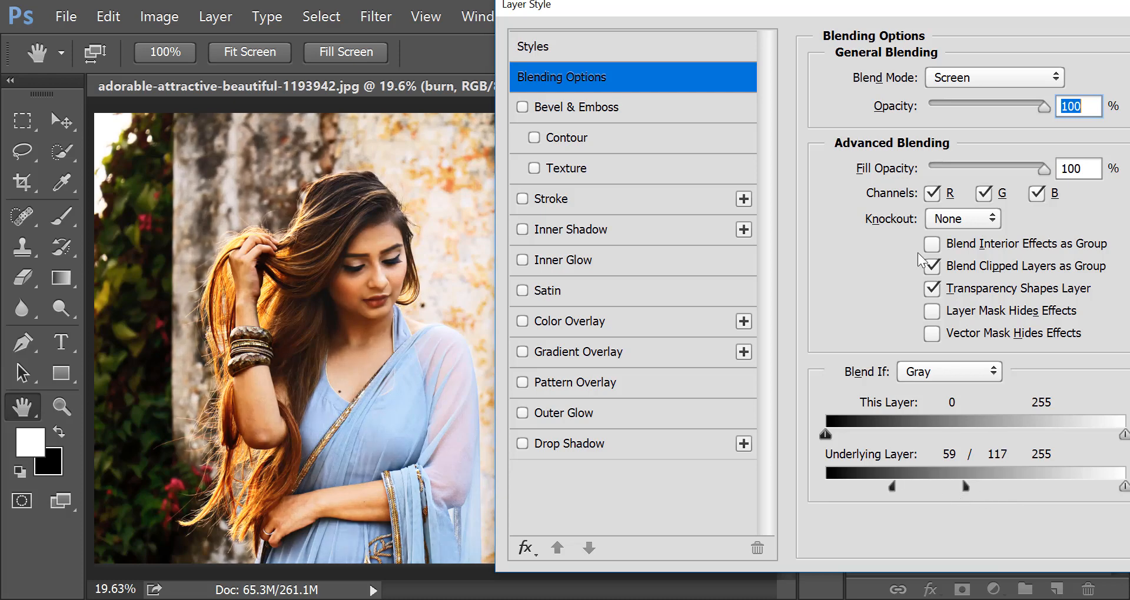
pyautogui.moveTo(861, 10); pyautogui.dragTo(682, 28)
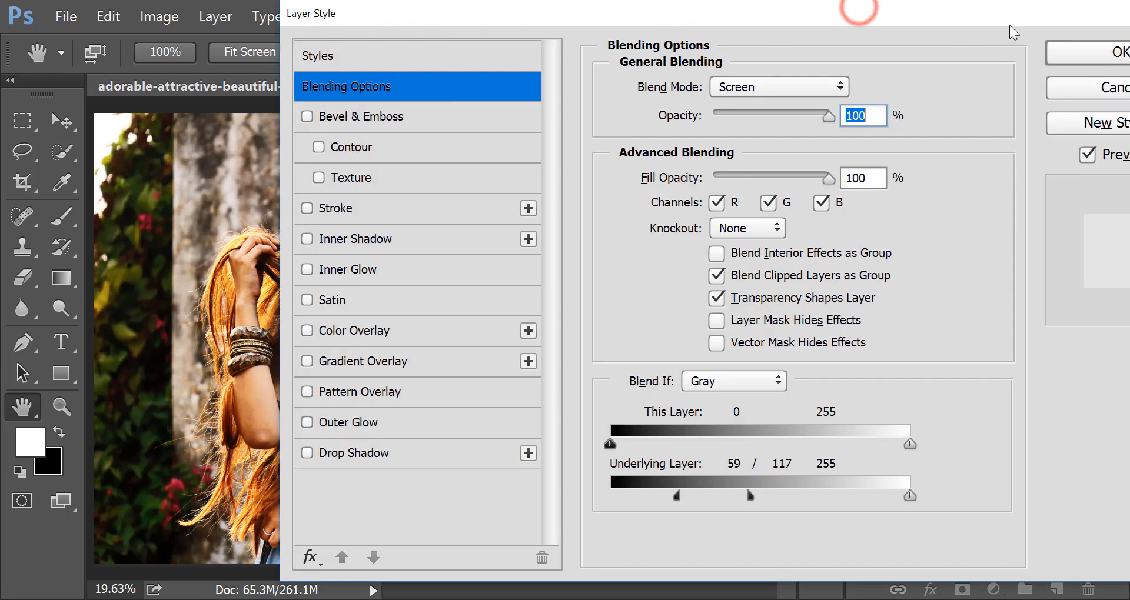
pyautogui.click(1112, 54)
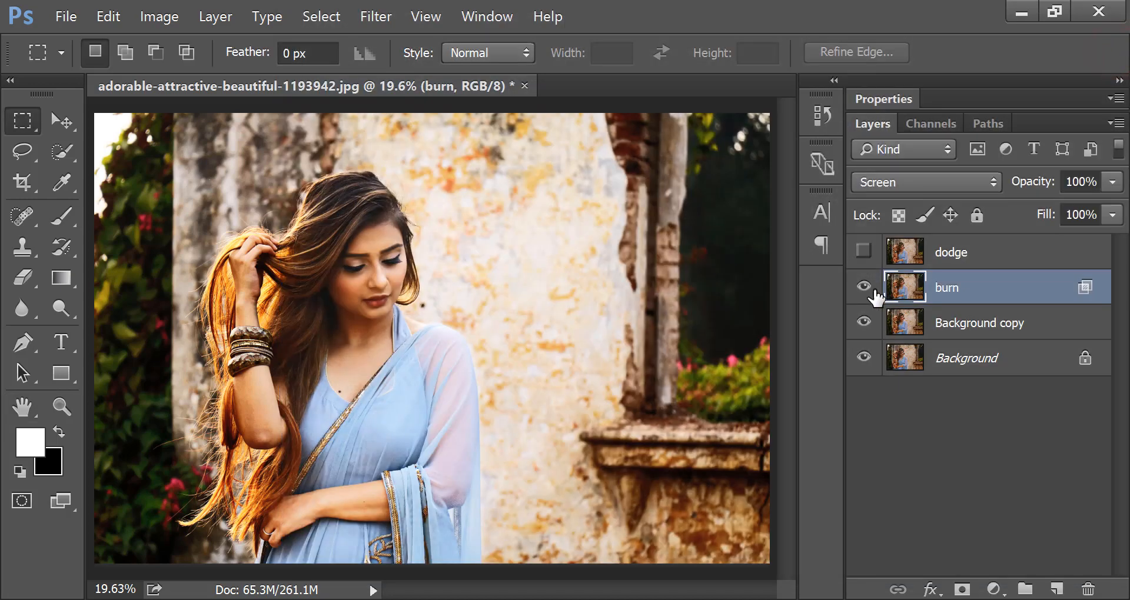
pyautogui.click(863, 287)
pyautogui.click(864, 288)
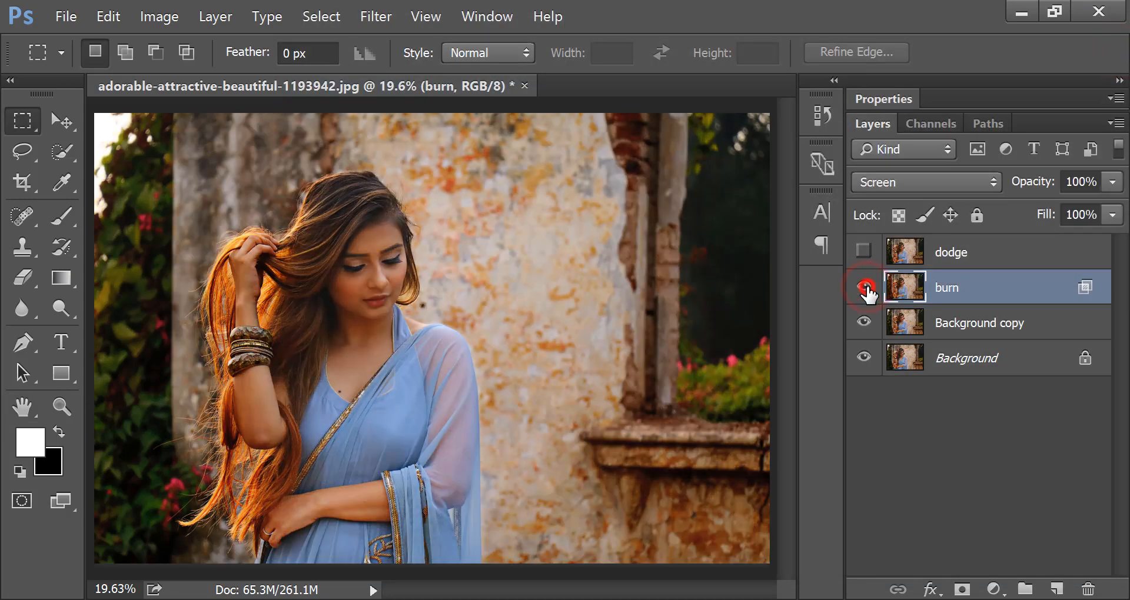
# Step: Show the dodge layer and set its blend mode to Multiply
pyautogui.click(864, 251)
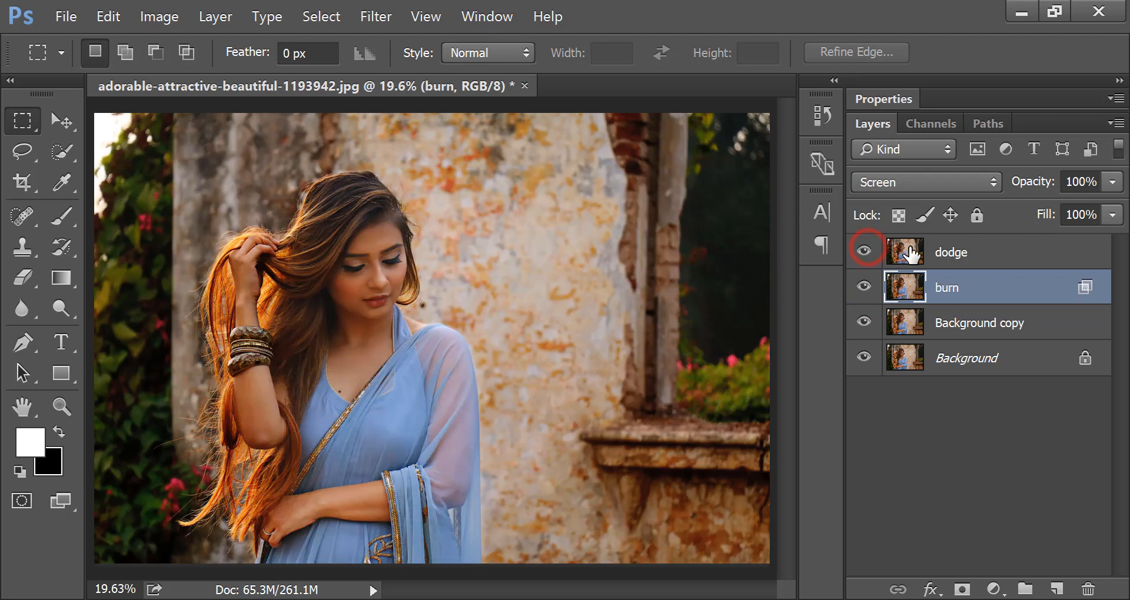
pyautogui.click(951, 252)
pyautogui.click(930, 181)
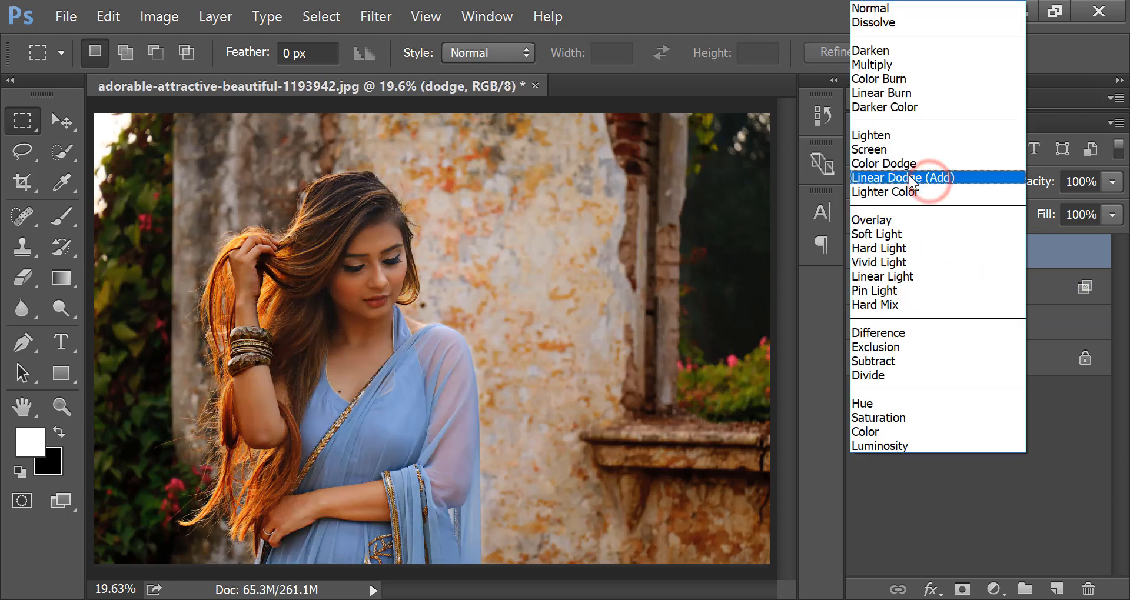
pyautogui.click(892, 66)
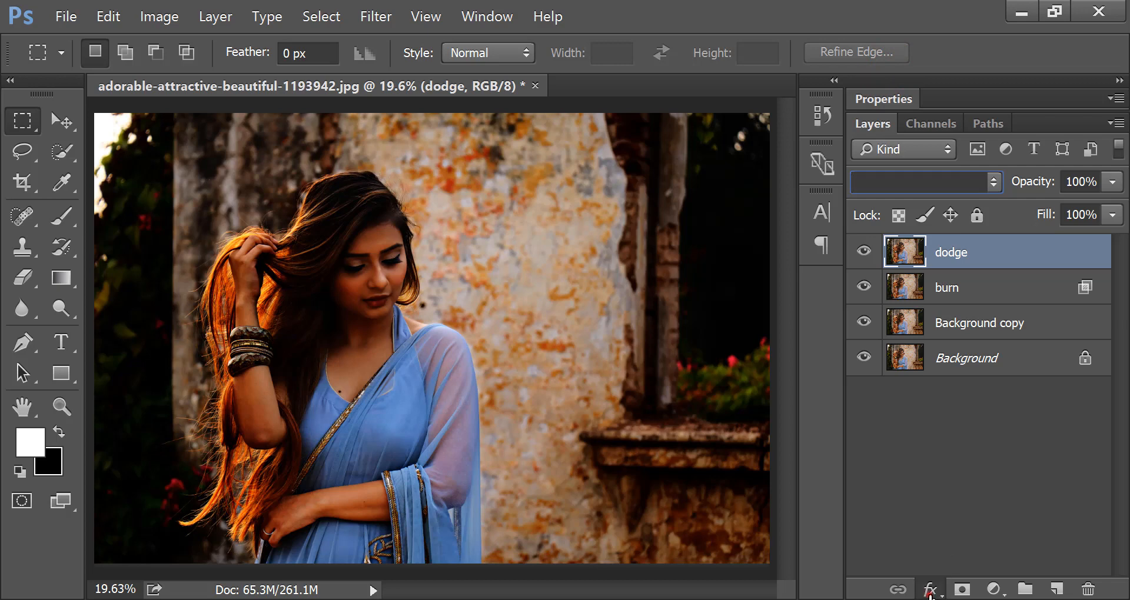
# Step: In the dodge layer's blending options, split the Underlying Layer's white Blend If slider to 75 / 133
pyautogui.click(930, 589)
pyautogui.click(958, 392)
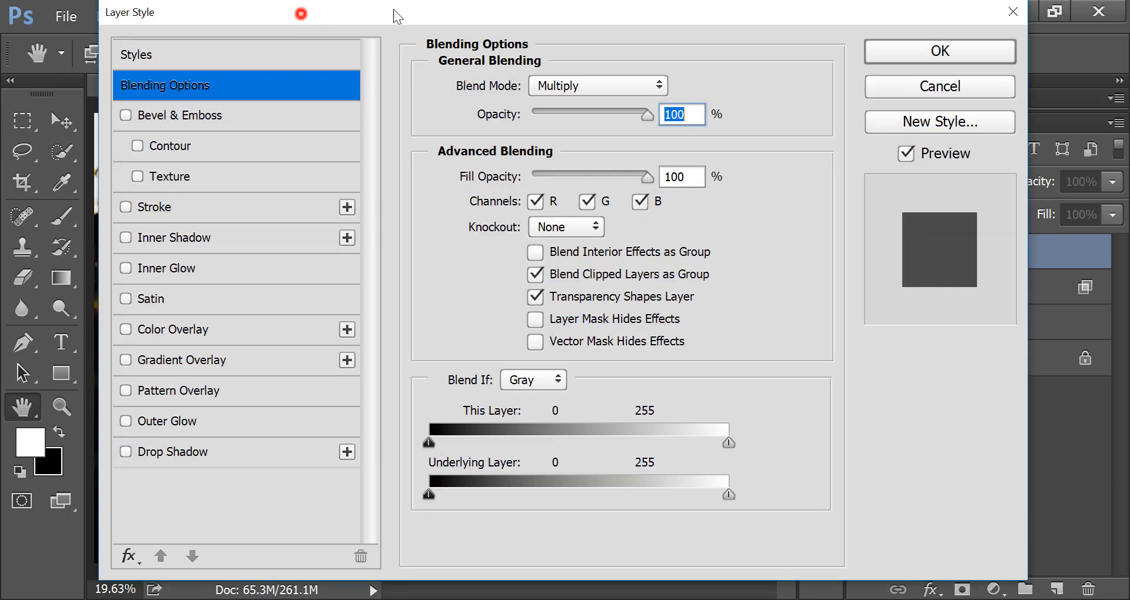
pyautogui.moveTo(393, 9); pyautogui.dragTo(682, 7)
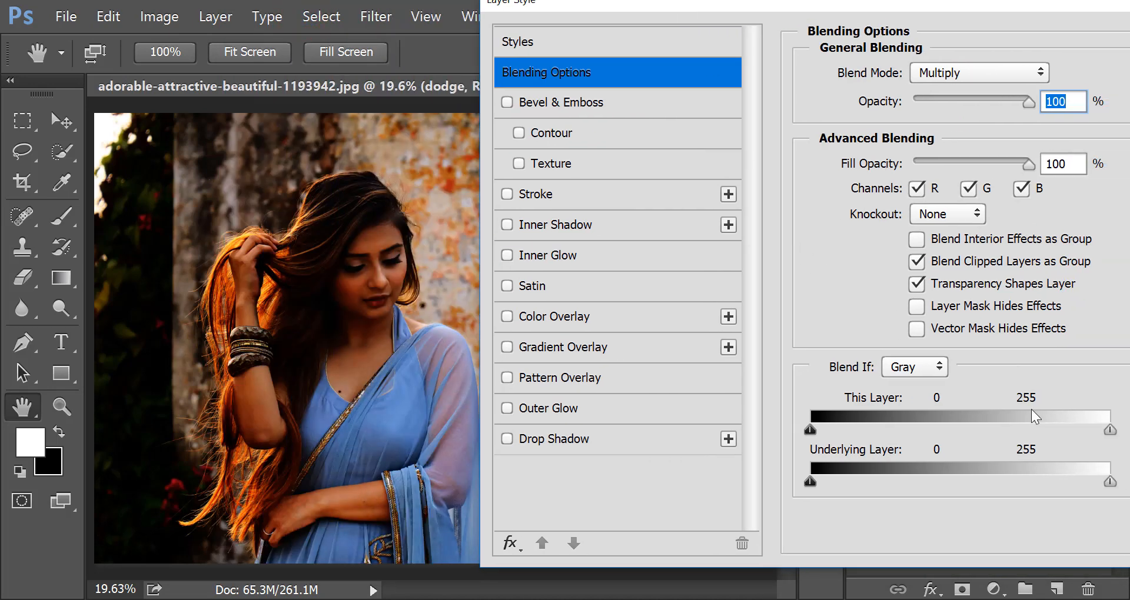
pyautogui.moveTo(1090, 479); pyautogui.dragTo(967, 475)
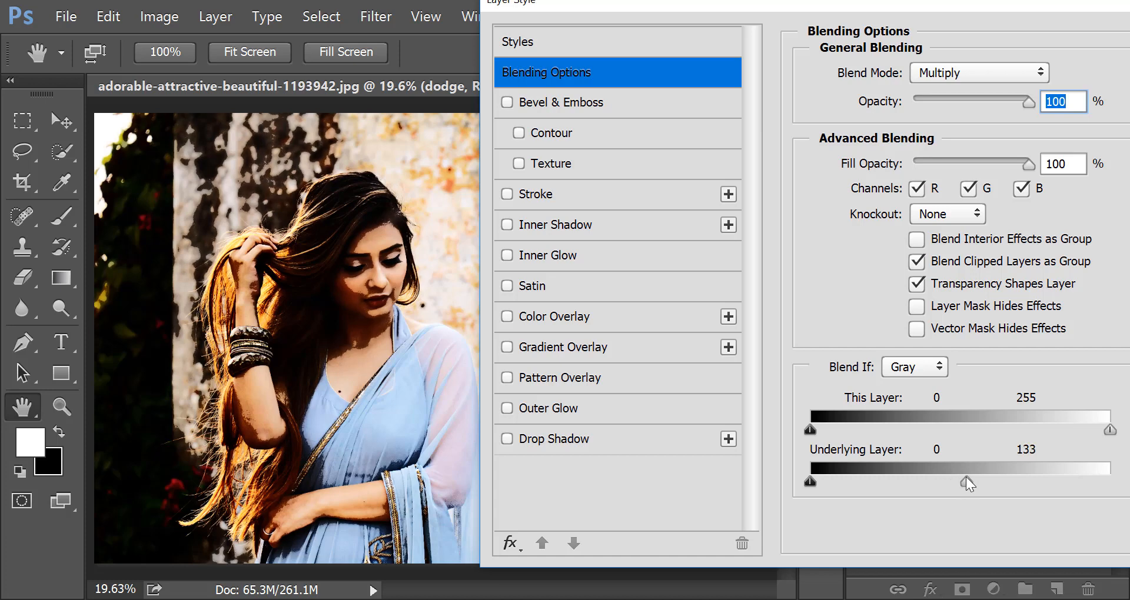
pyautogui.press('alt')
pyautogui.moveTo(966, 481); pyautogui.dragTo(898, 482)
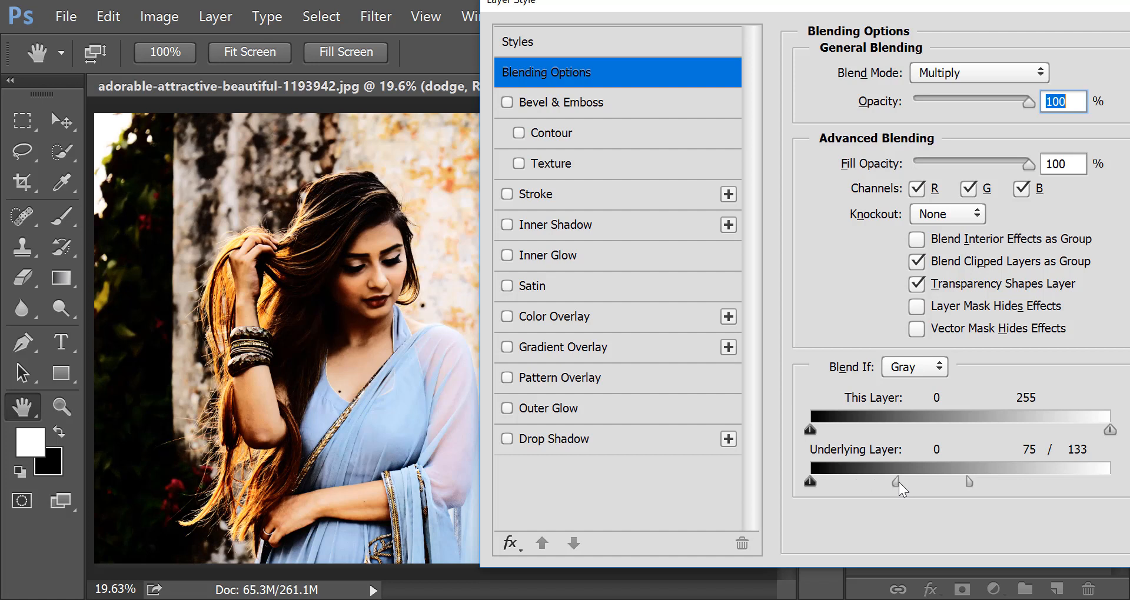
# Step: Lower the dodge layer's opacity to 74% and apply its blending options
pyautogui.moveTo(1028, 102); pyautogui.dragTo(1000, 108)
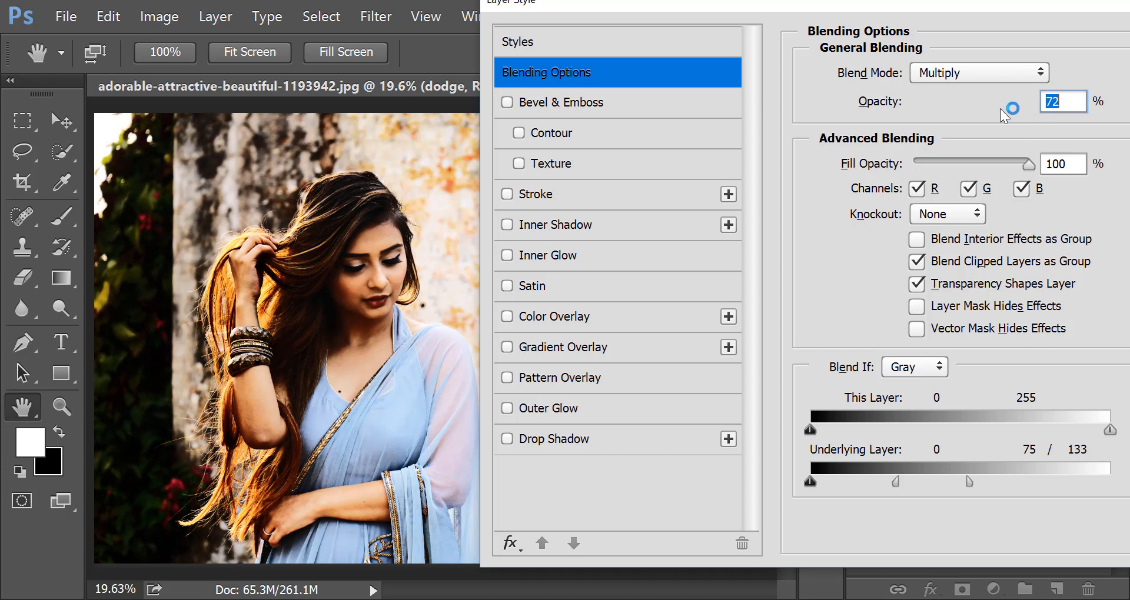
pyautogui.moveTo(857, 5); pyautogui.dragTo(725, 12)
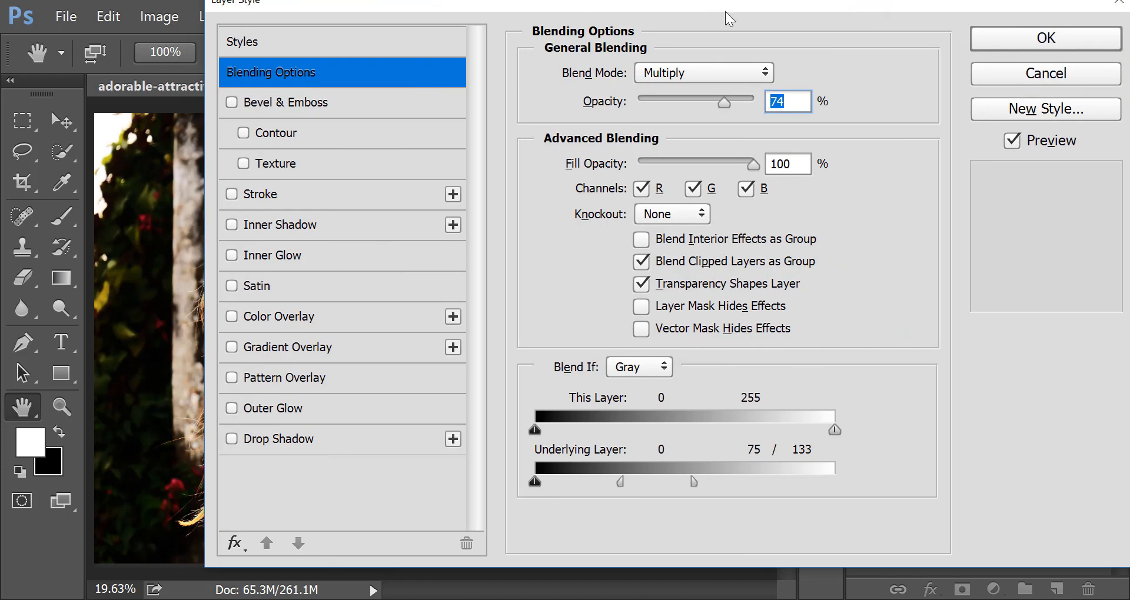
pyautogui.click(1074, 36)
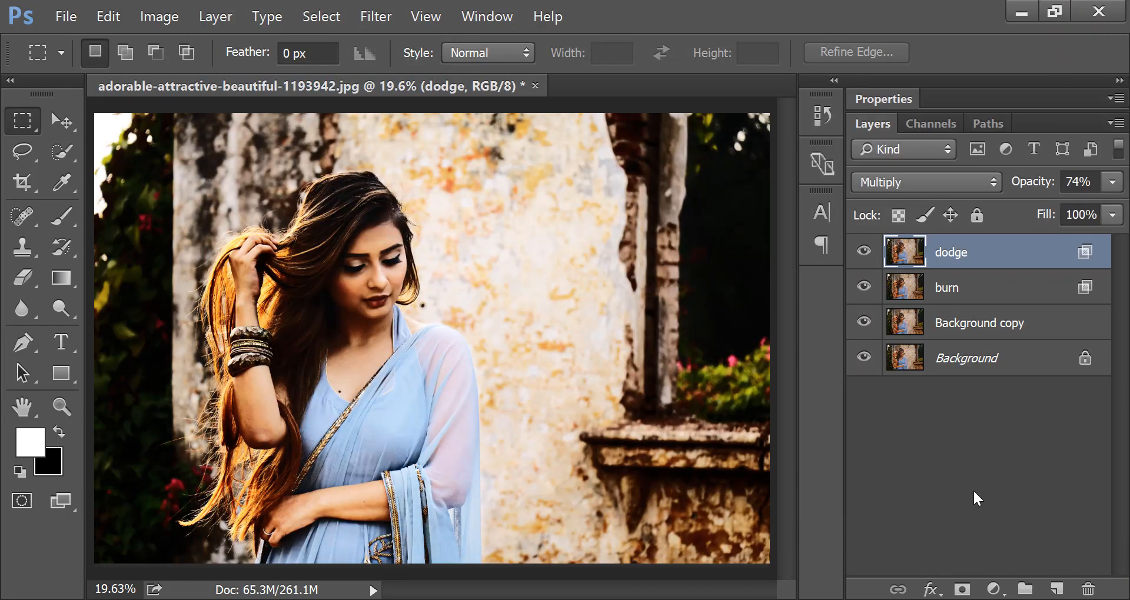
# Step: Add a layer mask to the dodge layer and fill it using Apply Image with the Merged RGB source inverted and Multiply blending
pyautogui.click(962, 589)
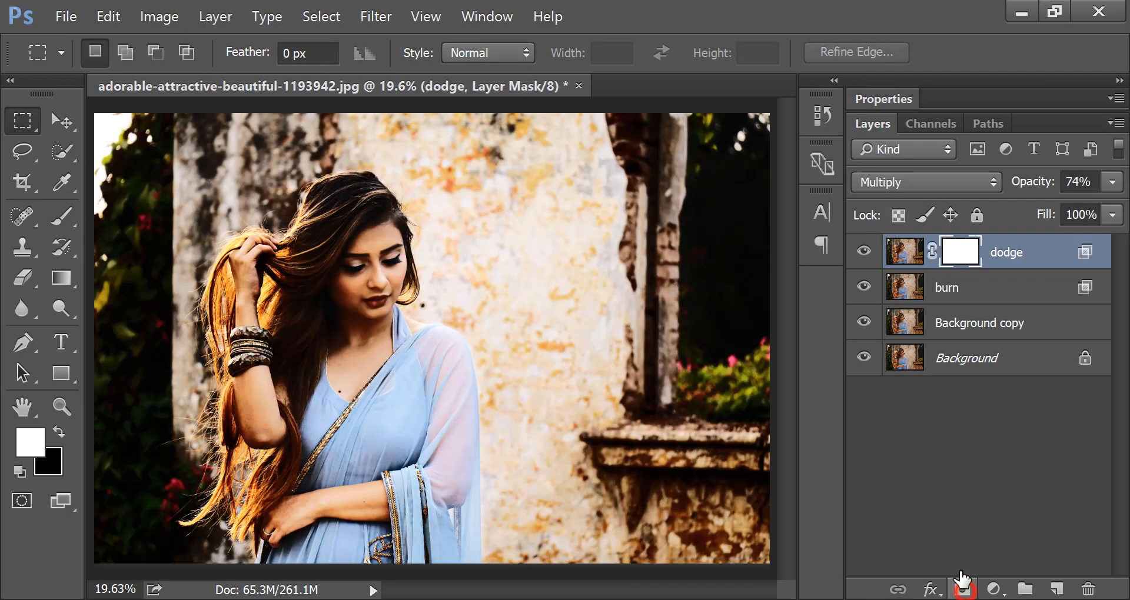
pyautogui.click(156, 10)
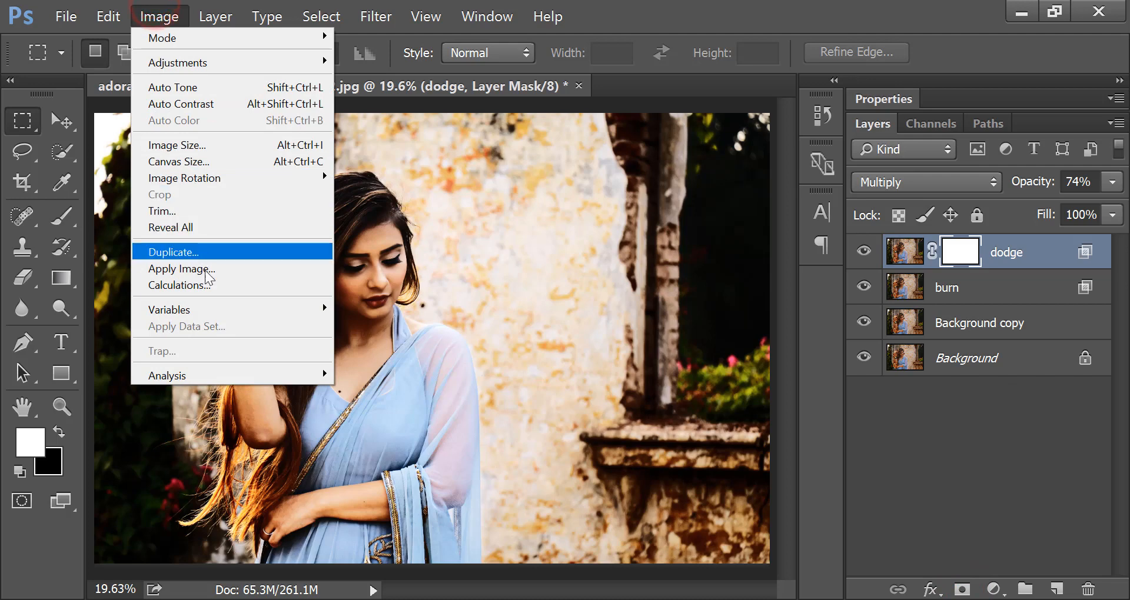
pyautogui.click(171, 271)
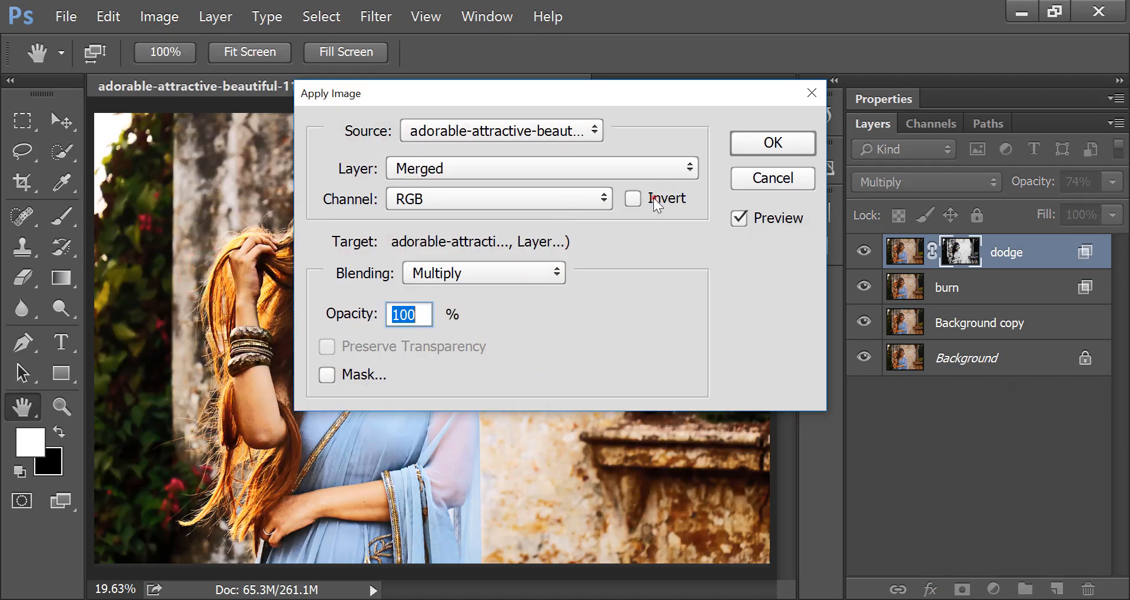
pyautogui.click(656, 200)
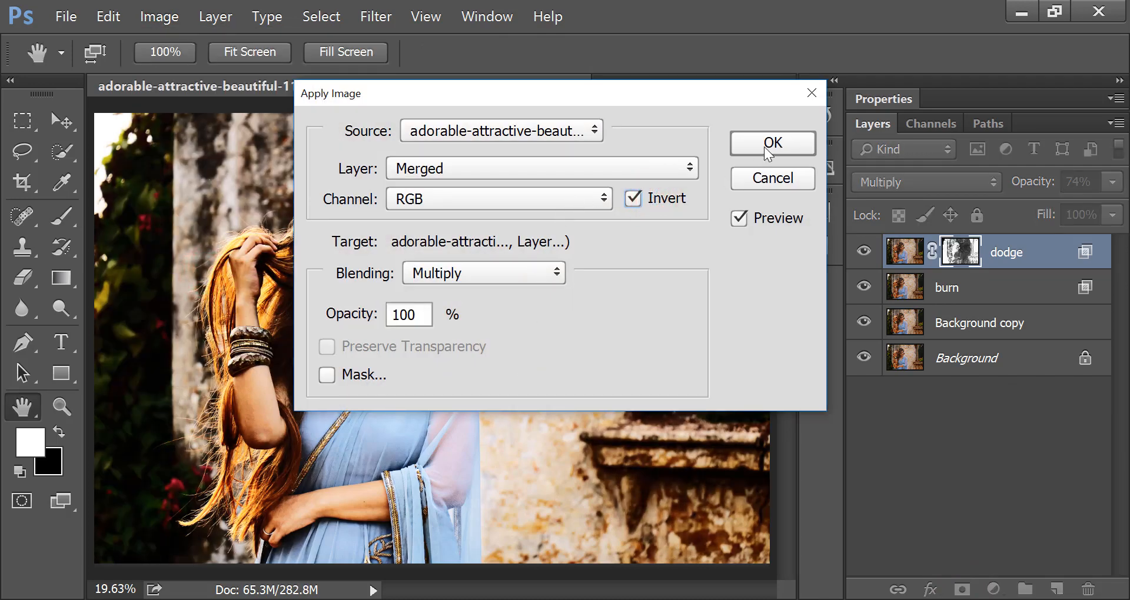
pyautogui.click(764, 147)
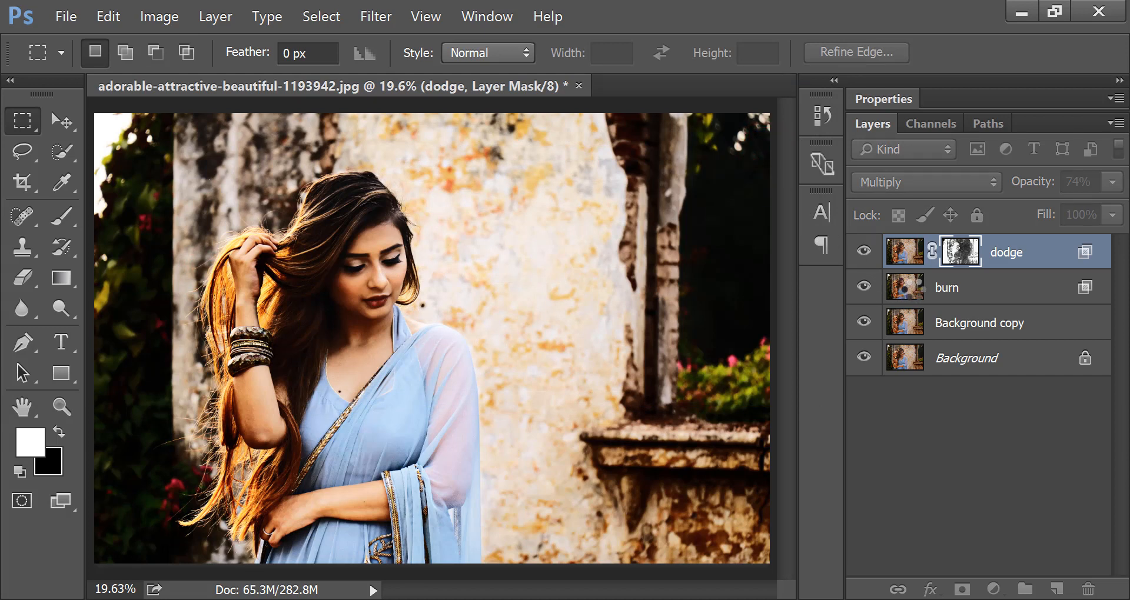
# Step: Add a layer mask to the burn layer and fill it using Apply Image with the Merged RGB source, not inverted, and Multiply blending
pyautogui.click(950, 288)
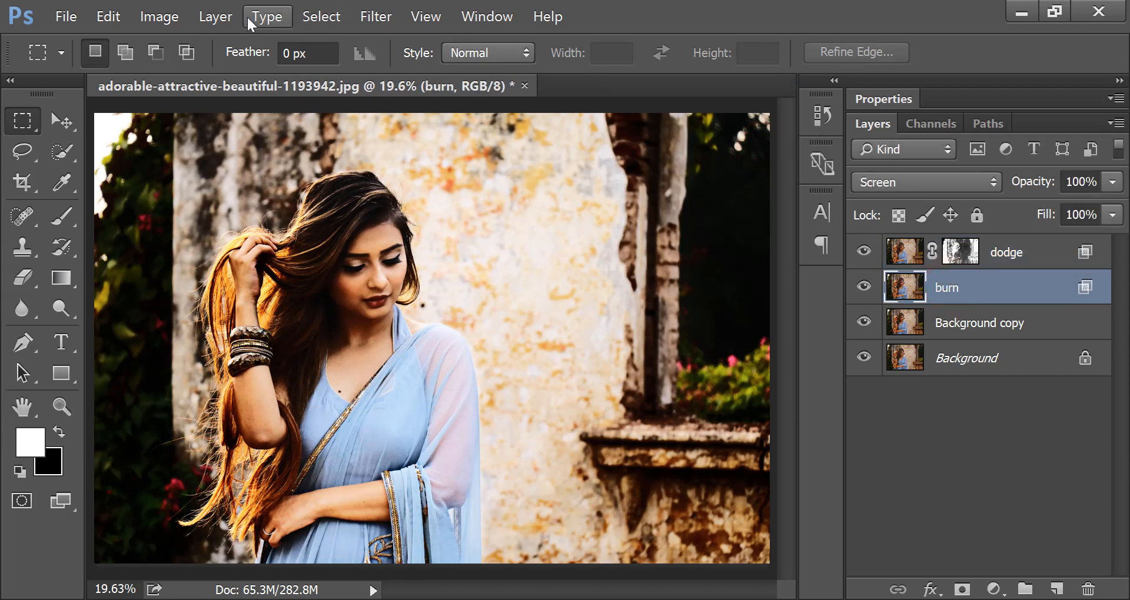
pyautogui.click(175, 16)
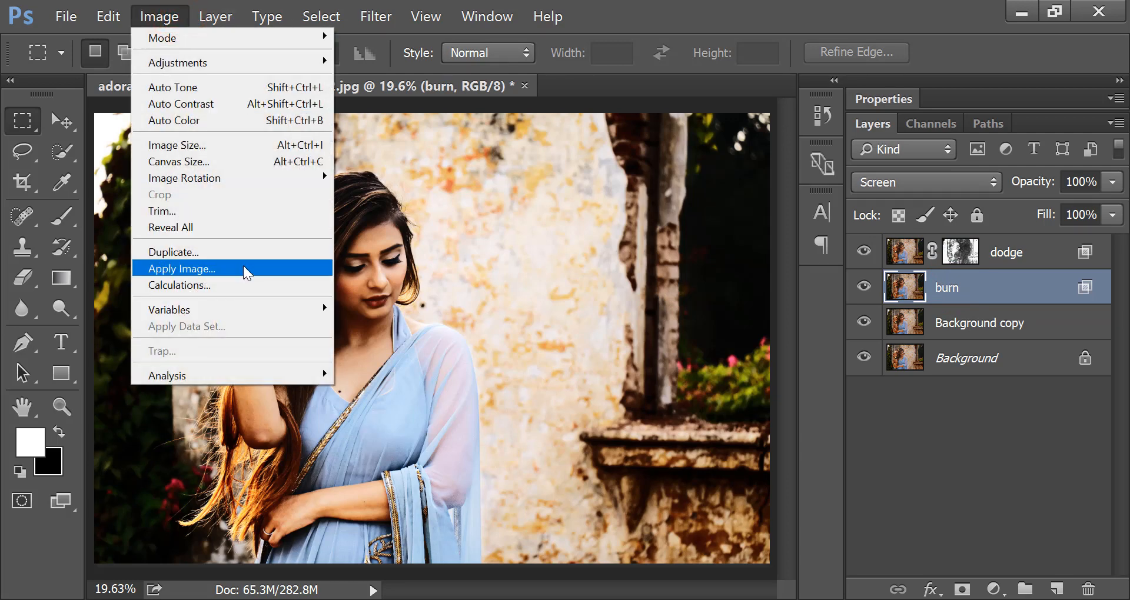
pyautogui.click(962, 589)
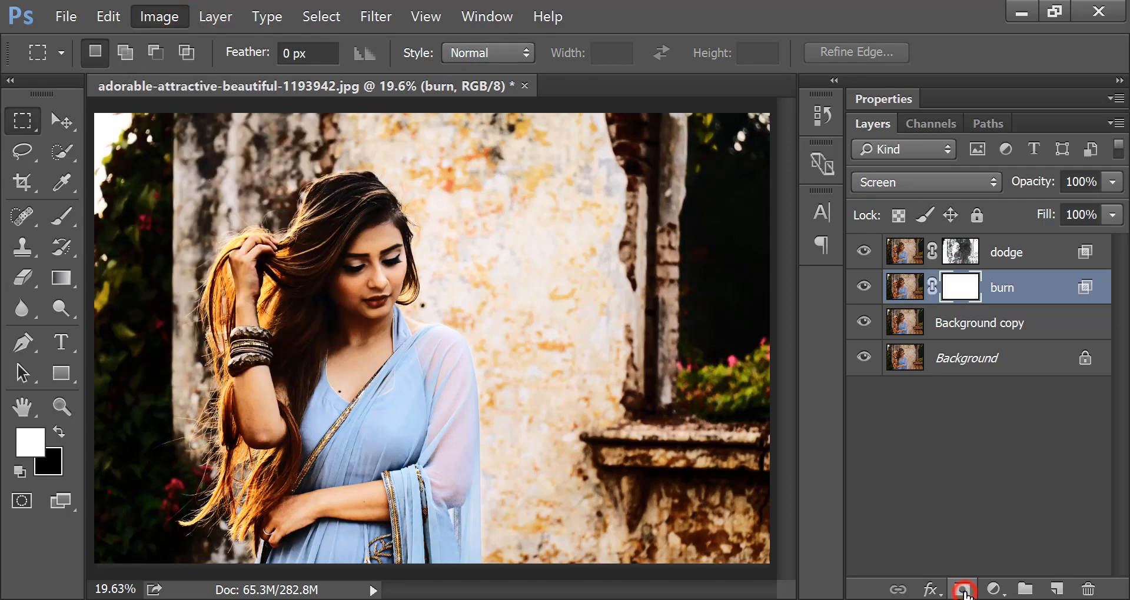
pyautogui.click(158, 18)
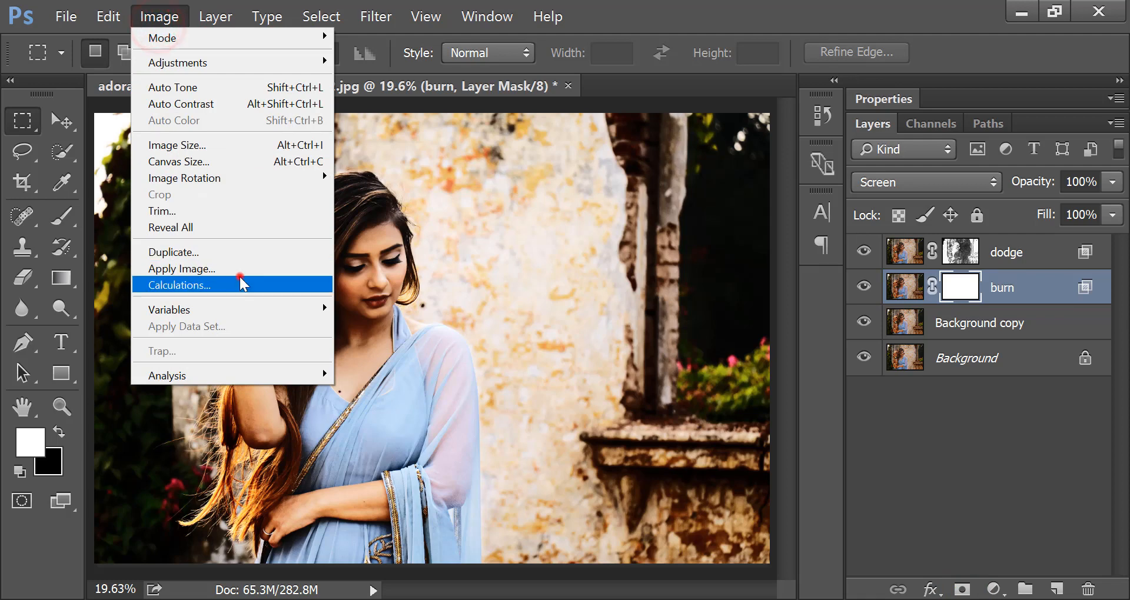
pyautogui.click(243, 272)
pyautogui.click(666, 197)
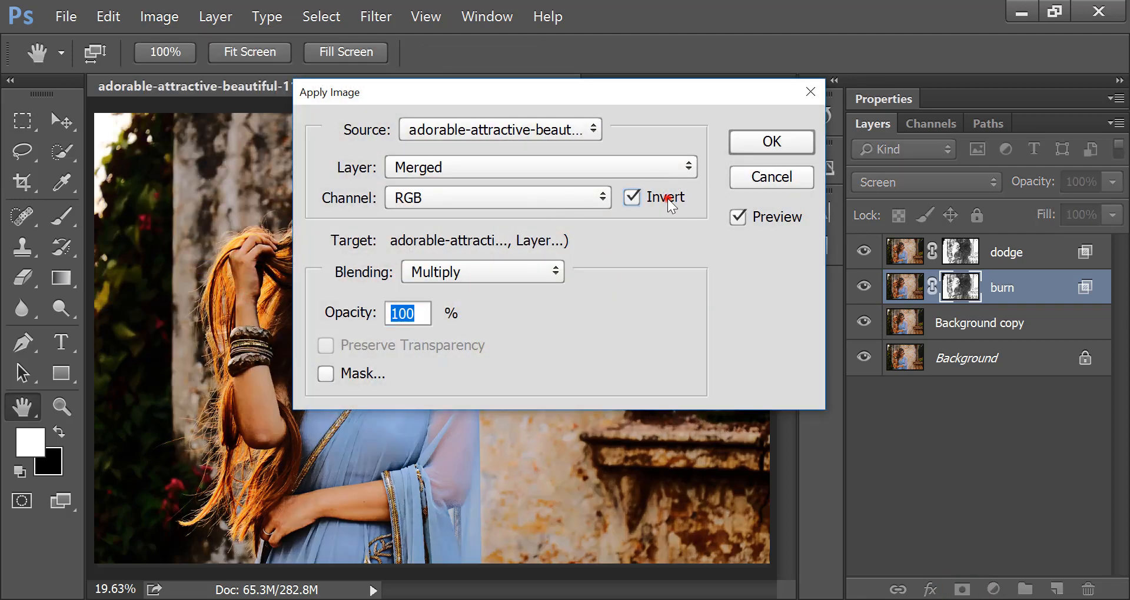
pyautogui.click(632, 197)
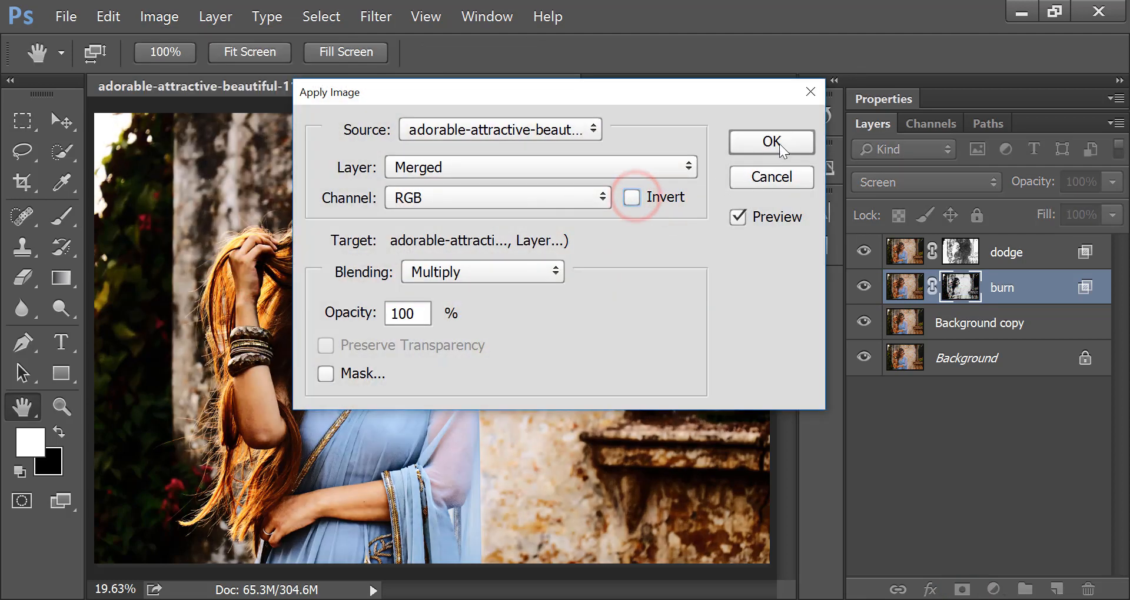
pyautogui.click(780, 142)
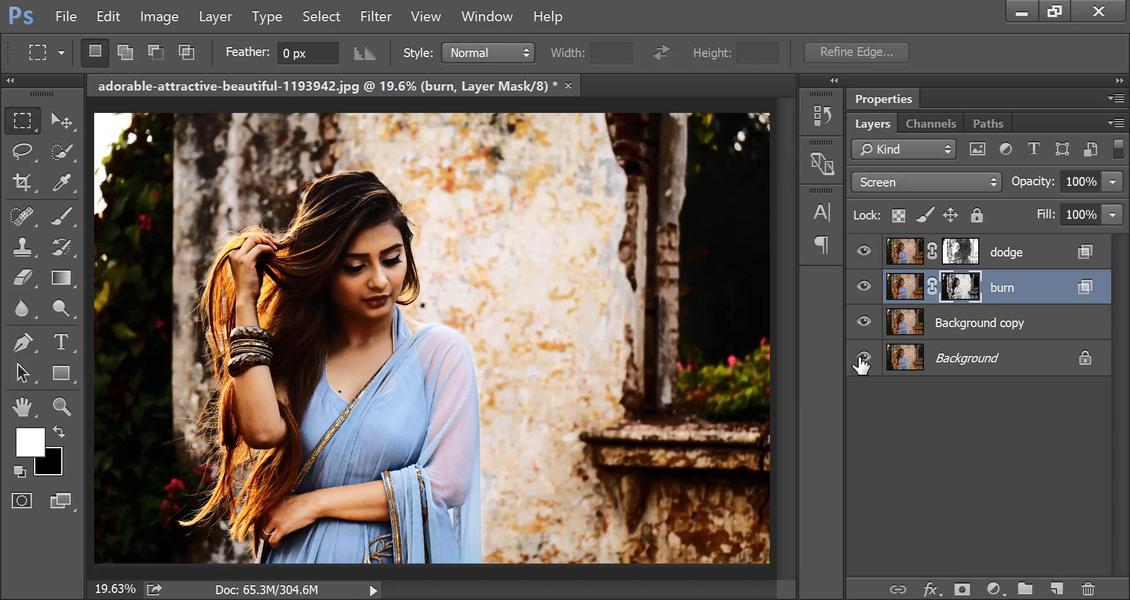
pyautogui.doubleClick(1007, 258)
pyautogui.click(1012, 274)
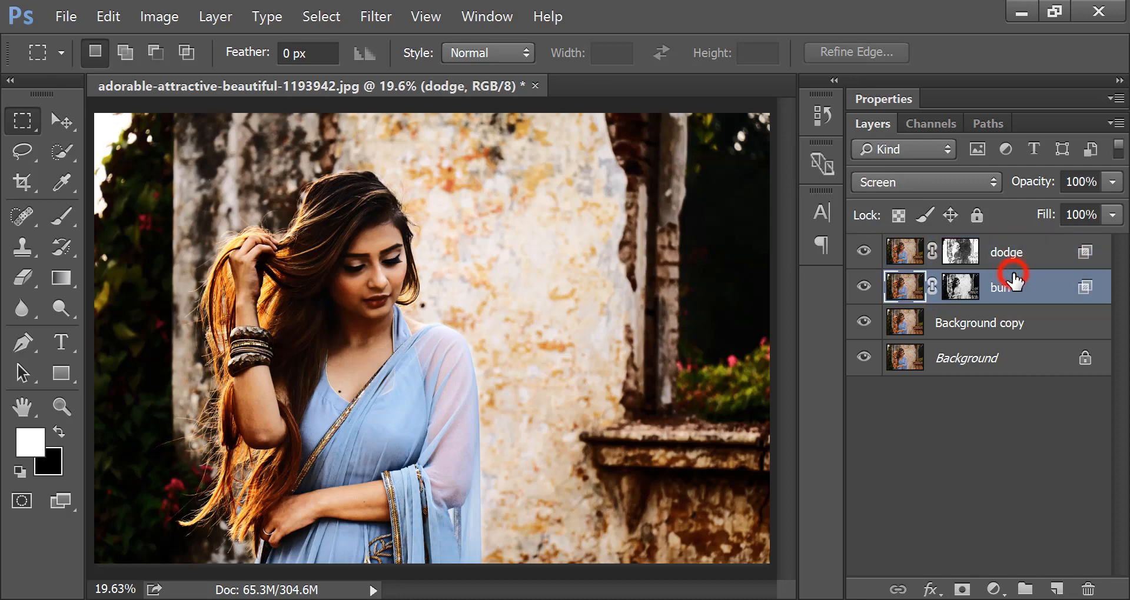
pyautogui.doubleClick(1014, 281)
pyautogui.click(961, 86)
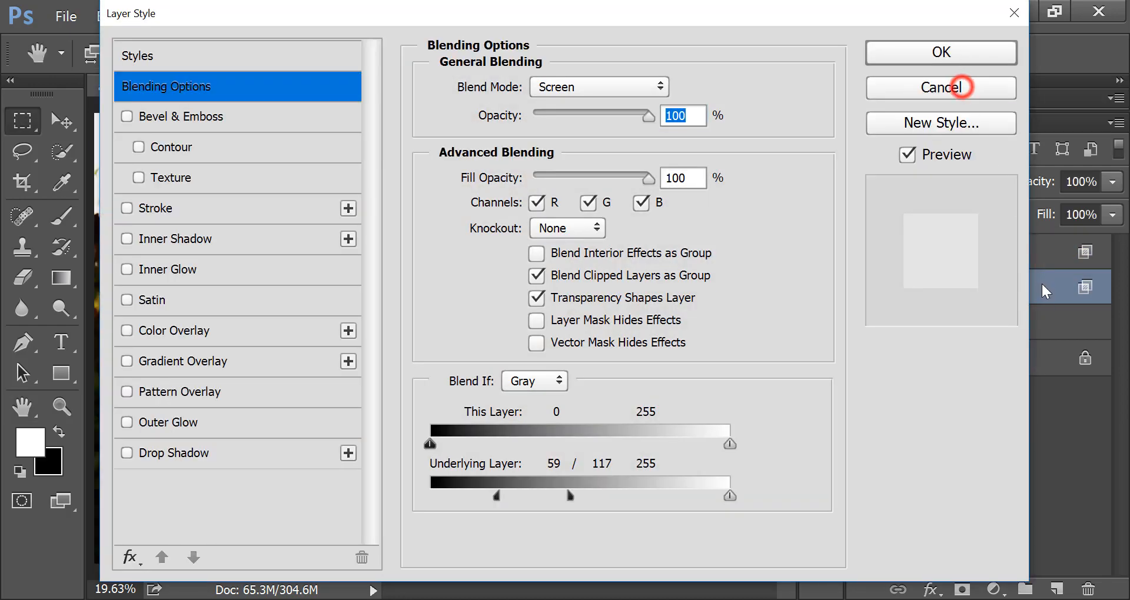
pyautogui.doubleClick(1013, 252)
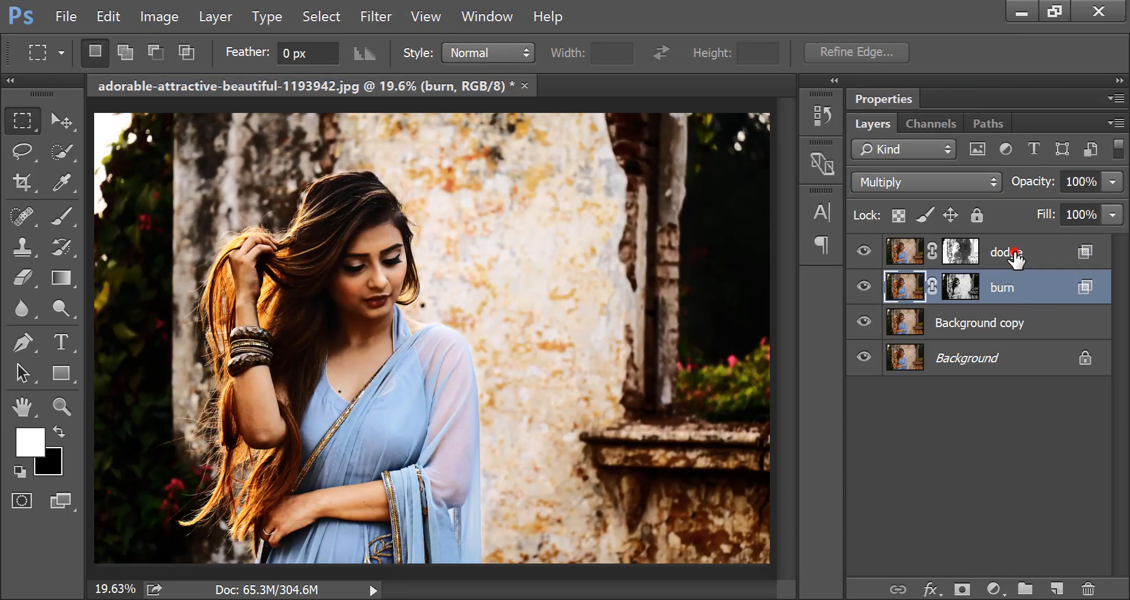
pyautogui.keyDown('ctrl'); pyautogui.click(904, 287); pyautogui.keyUp('ctrl')
pyautogui.click(1040, 454)
pyautogui.hotkey('ctrl', 'd')
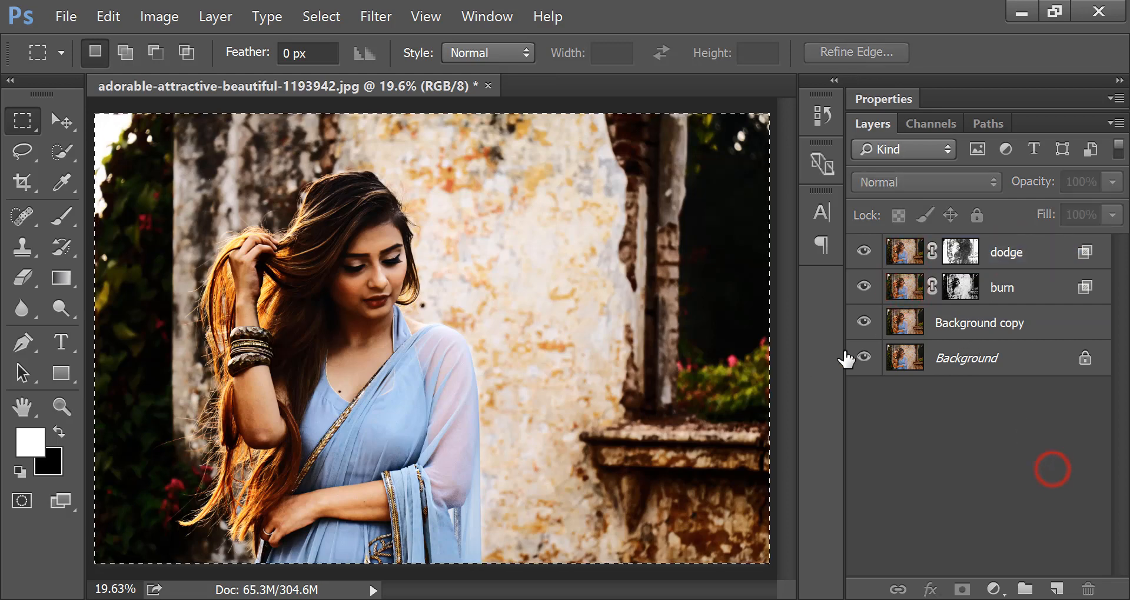
# Step: Clear the stray selection, select the dodge and burn layers together, and put them in a group
pyautogui.click(905, 286)
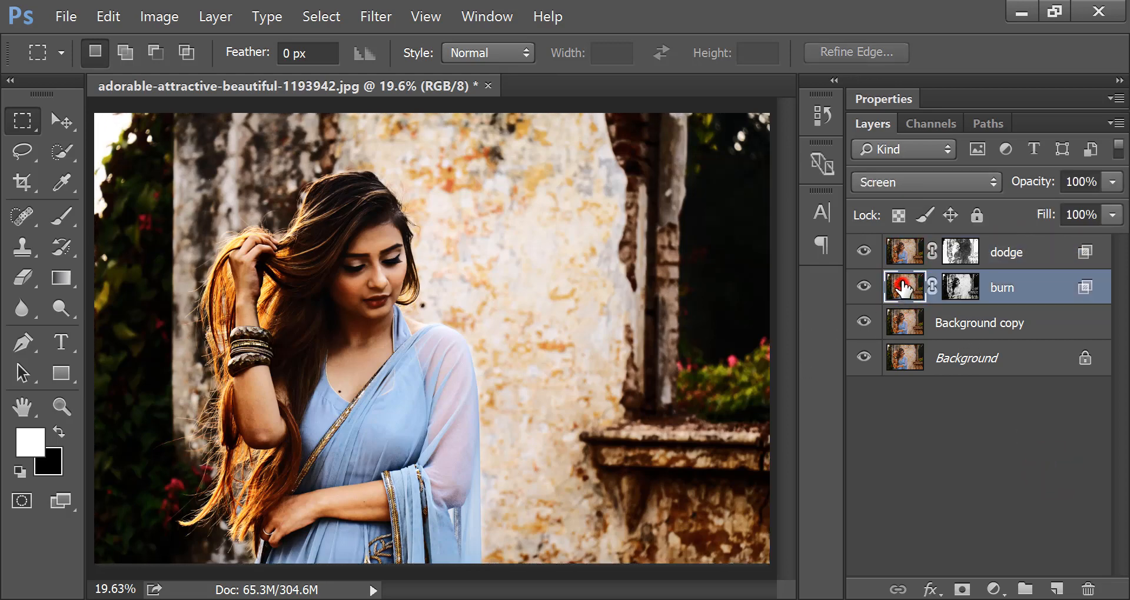
pyautogui.keyDown('ctrl'); pyautogui.click(905, 251); pyautogui.keyUp('ctrl')
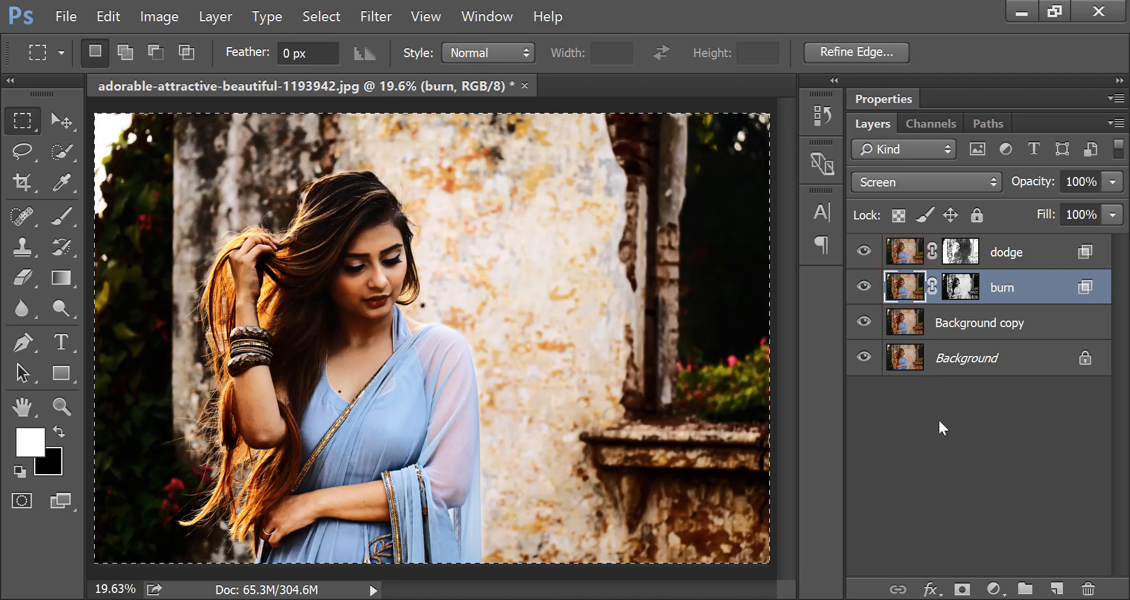
pyautogui.hotkey('ctrl', 'd')
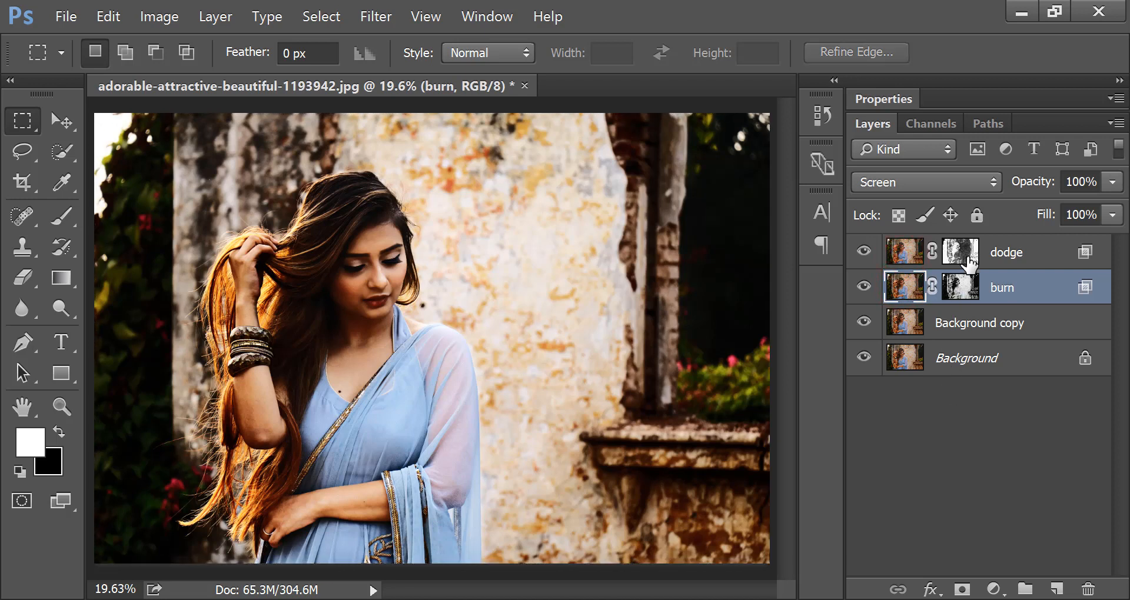
pyautogui.keyDown('shift'); pyautogui.click(998, 249); pyautogui.keyUp('shift')
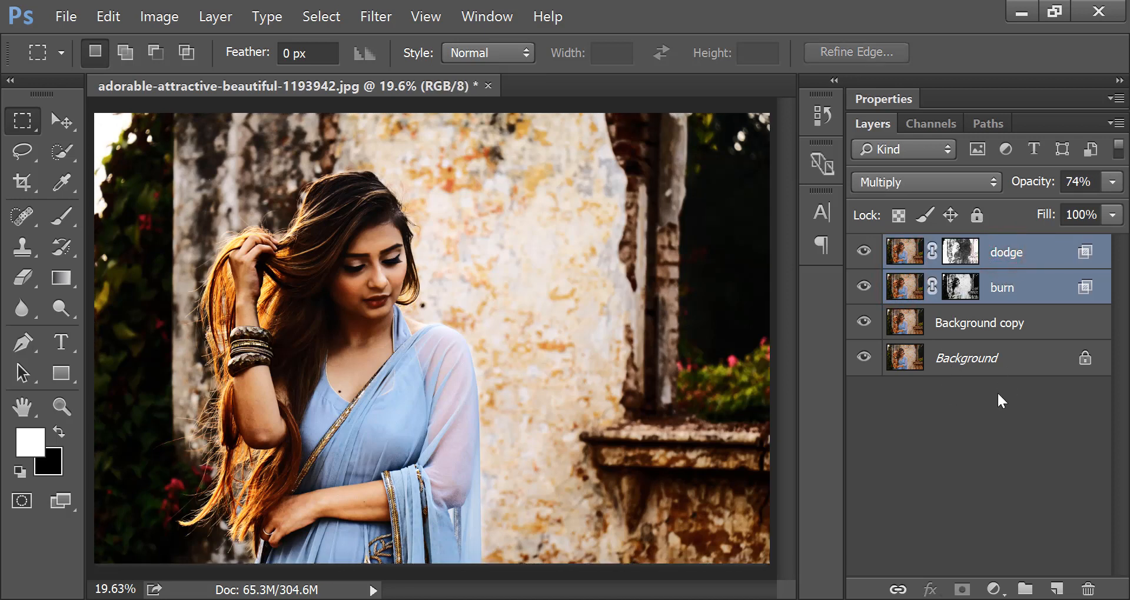
pyautogui.hotkey('ctrl', 'g')
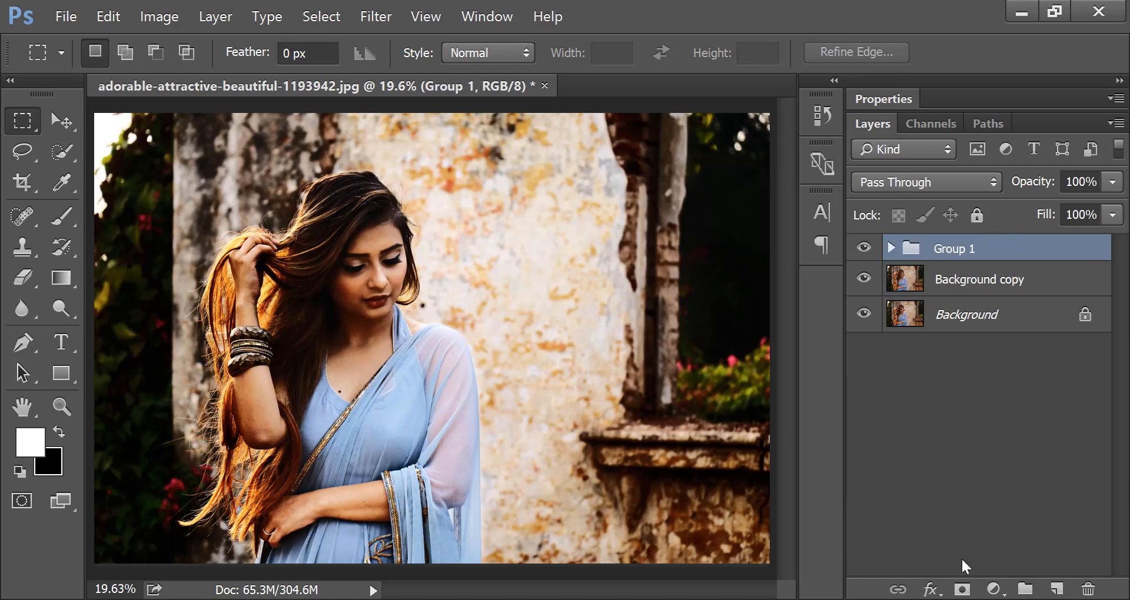
# Step: Add a layer mask to the dodge and burn group and fill it using Apply Image with the Merged RGB source and Multiply blending
pyautogui.click(961, 589)
pyautogui.click(147, 16)
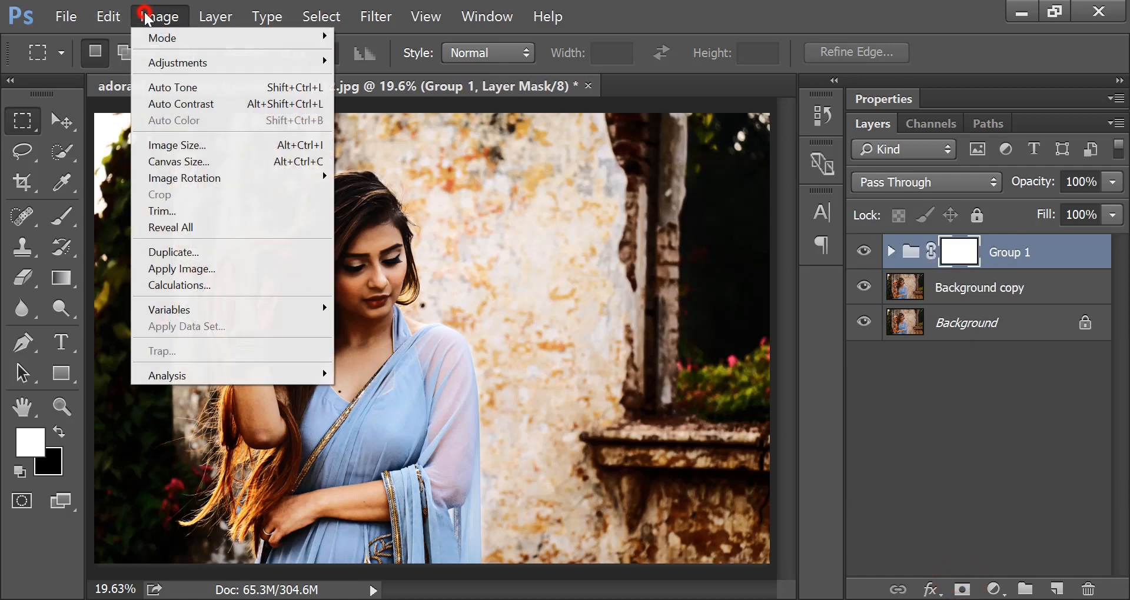
pyautogui.click(204, 270)
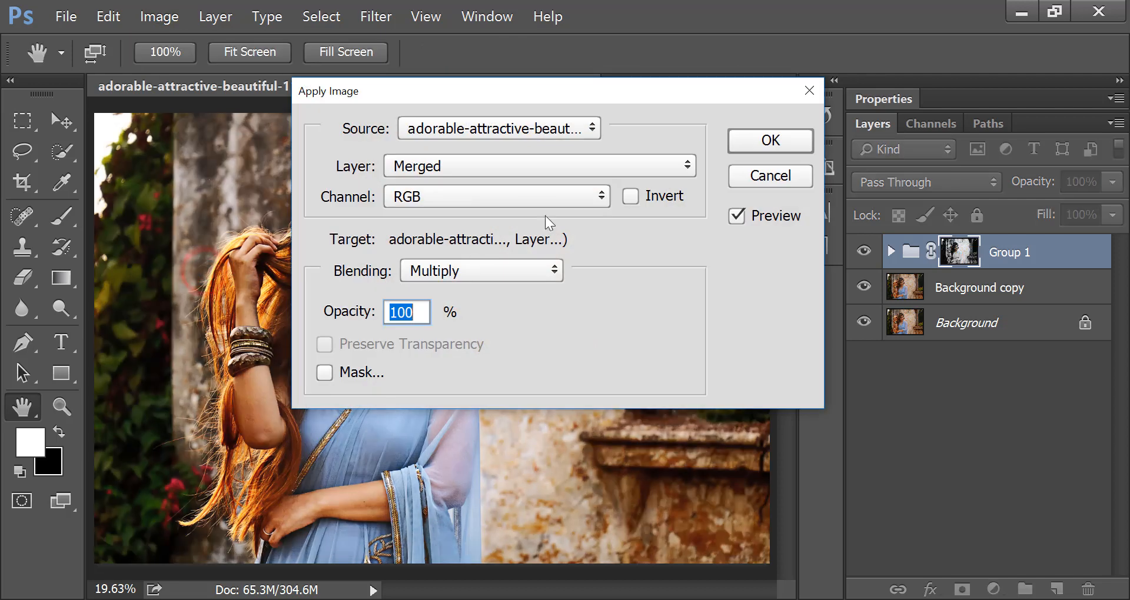
pyautogui.click(737, 147)
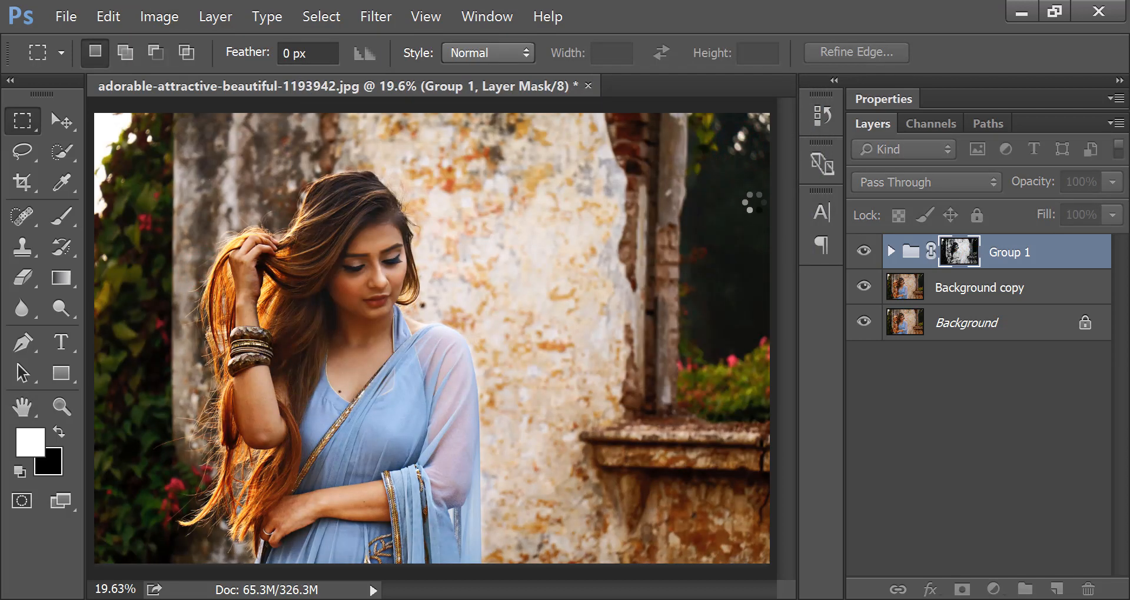
# Step: Group the masked Group 1 with Background copy and stamp all visible layers into a new layer on top
pyautogui.keyDown('shift'); pyautogui.click(942, 293); pyautogui.keyUp('shift')
pyautogui.hotkey('ctrl', 'g')
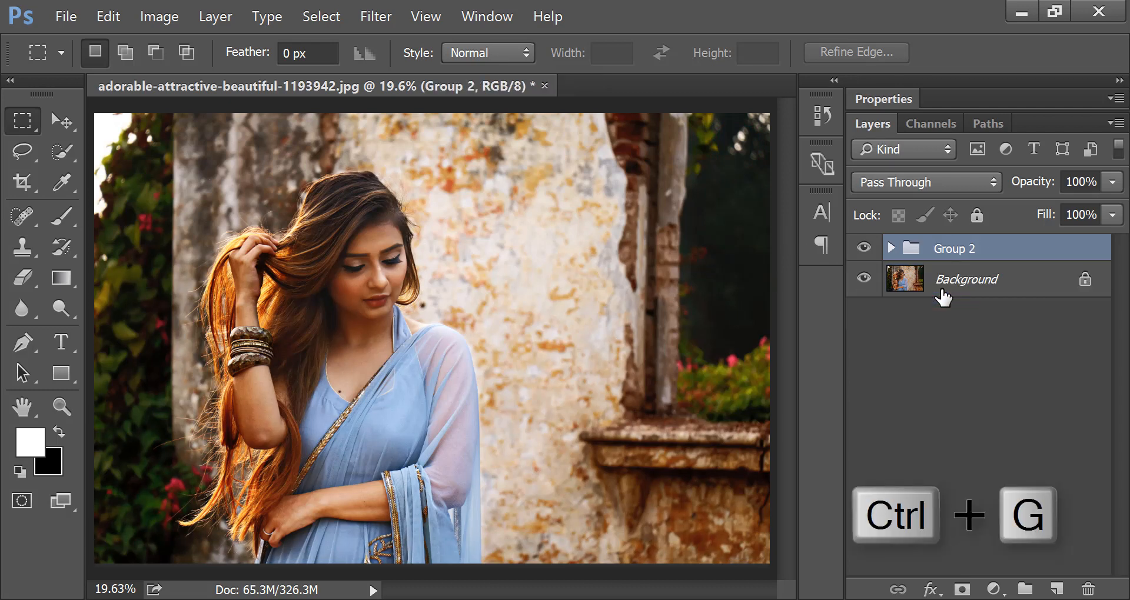
pyautogui.hotkey('ctrl', 'shift', 'alt', 'e')
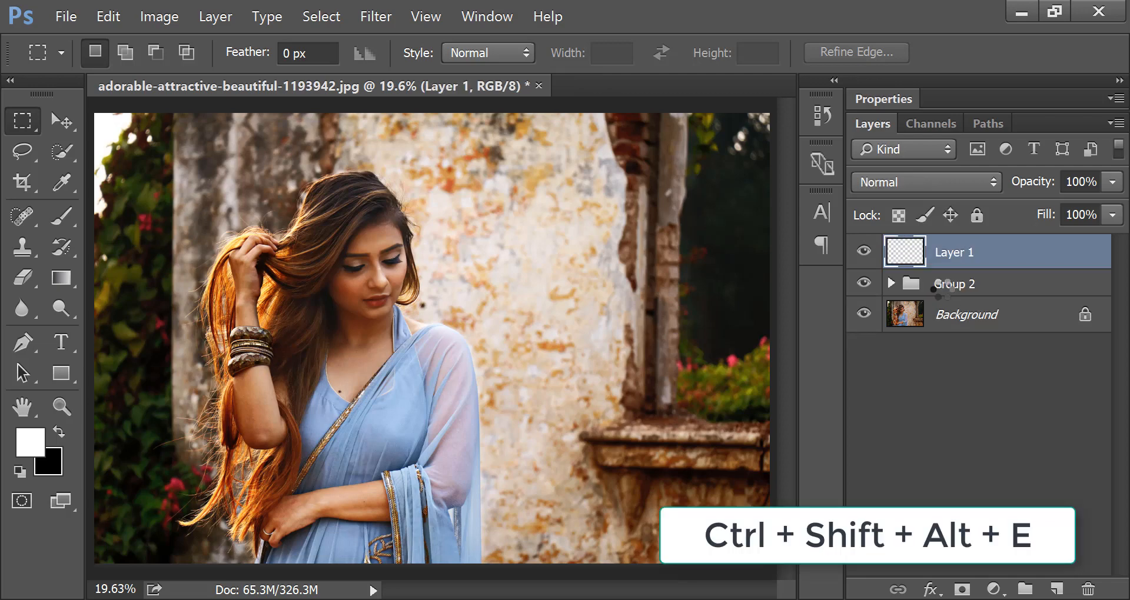
# Step: Hide Group 2 and toggle the stamped layer's visibility to compare the edit with the original photo
pyautogui.click(865, 285)
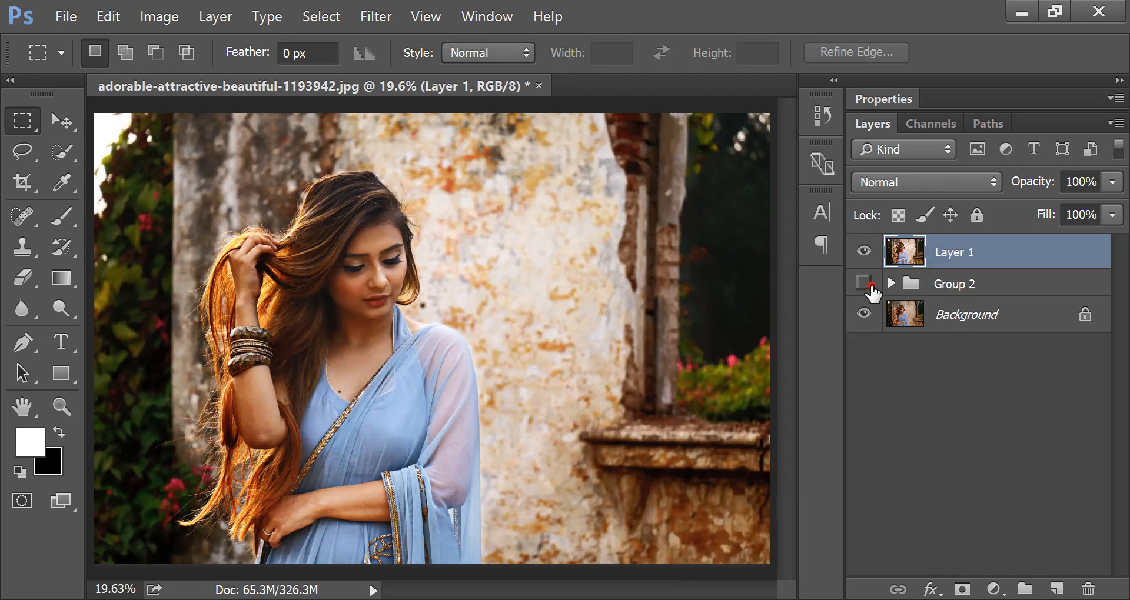
pyautogui.click(864, 252)
pyautogui.click(865, 253)
pyautogui.click(865, 253)
pyautogui.click(865, 253)
pyautogui.click(865, 253)
pyautogui.click(865, 253)
# Step: Open the Camera Raw Filter on the stamped layer and set Exposure +0.30, Highlights -100, Whites +49, Blacks -31, Clarity +8 and Vibrance -23
pyautogui.click(378, 14)
pyautogui.click(423, 121)
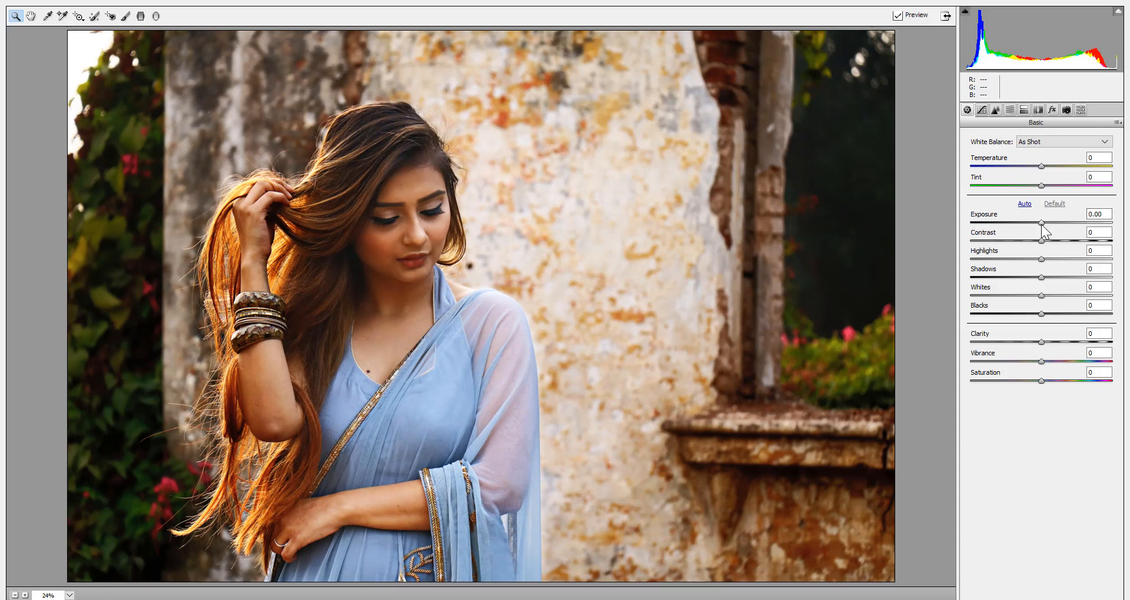
pyautogui.moveTo(1040, 224); pyautogui.dragTo(1045, 225)
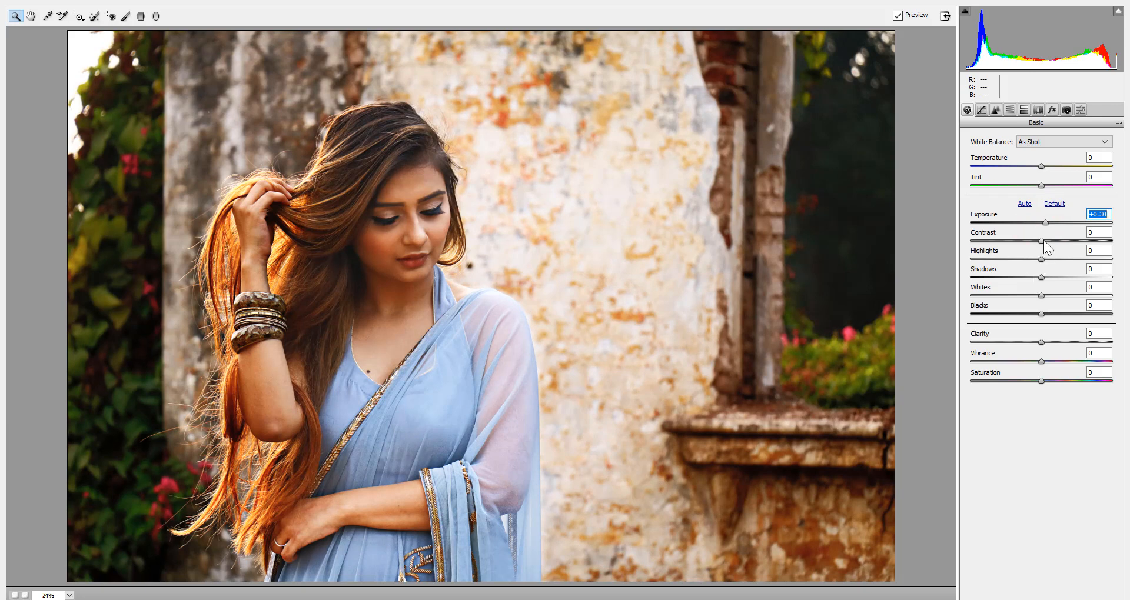
pyautogui.moveTo(1042, 259); pyautogui.dragTo(965, 269)
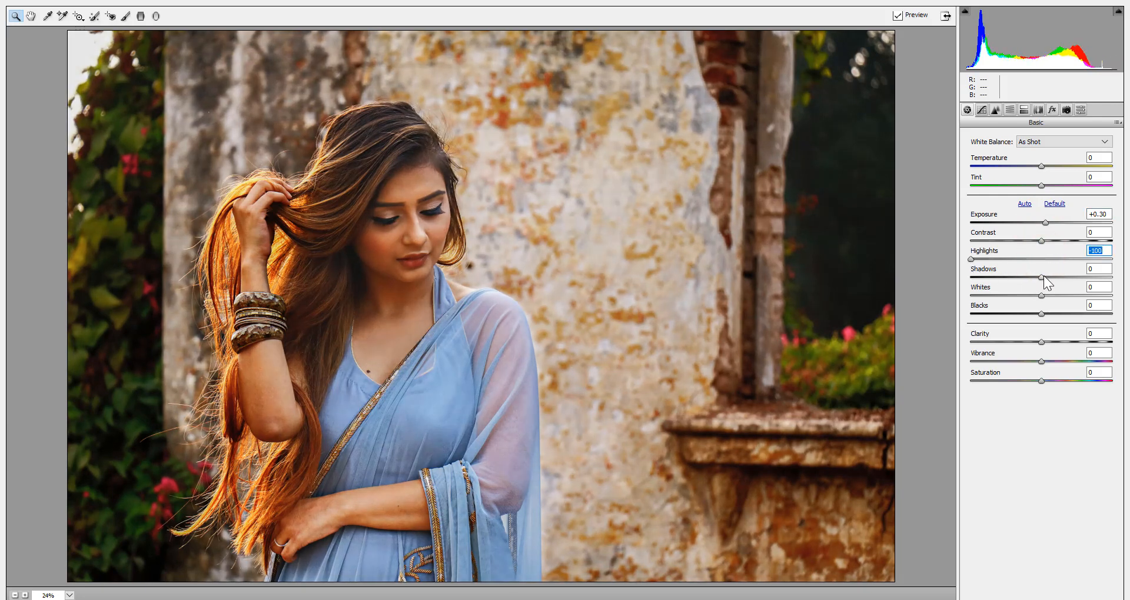
pyautogui.moveTo(1040, 294); pyautogui.dragTo(1047, 352)
pyautogui.click(1040, 315)
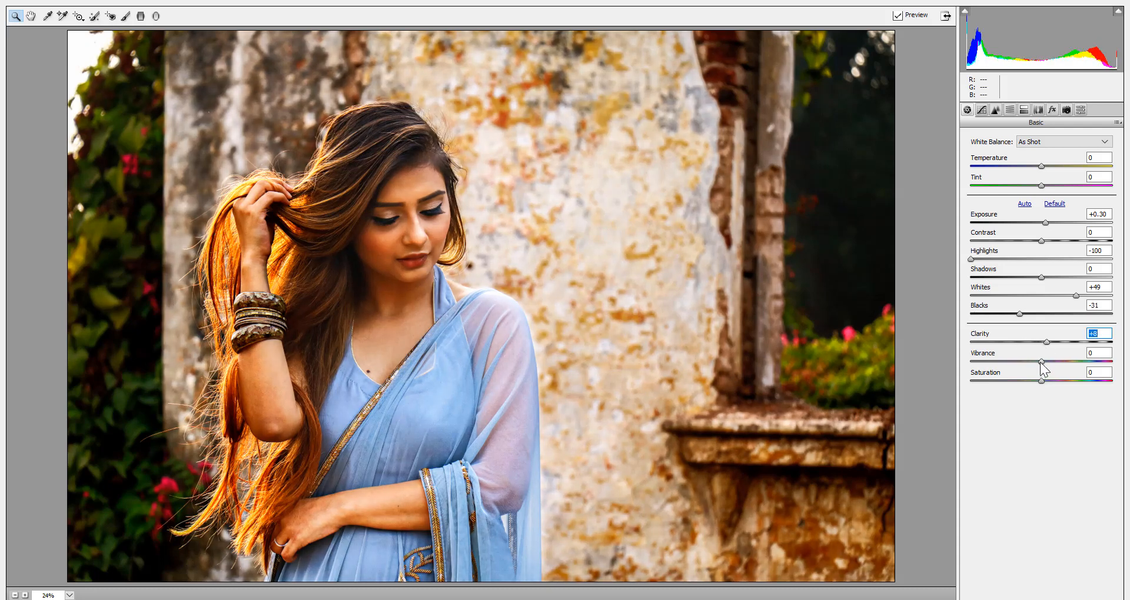
pyautogui.moveTo(1039, 362); pyautogui.dragTo(1025, 362)
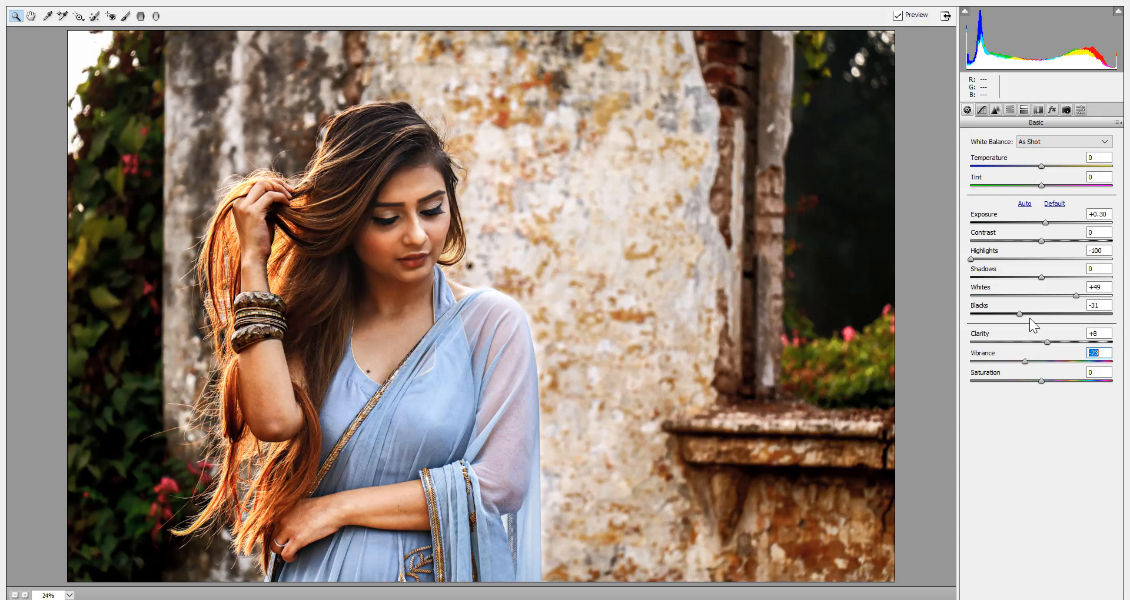
# Step: In Camera Calibration, set Red Primary hue -12 and saturation -30, Green hue -5 and saturation +25, Blue hue +9 and saturation -39
pyautogui.click(1062, 110)
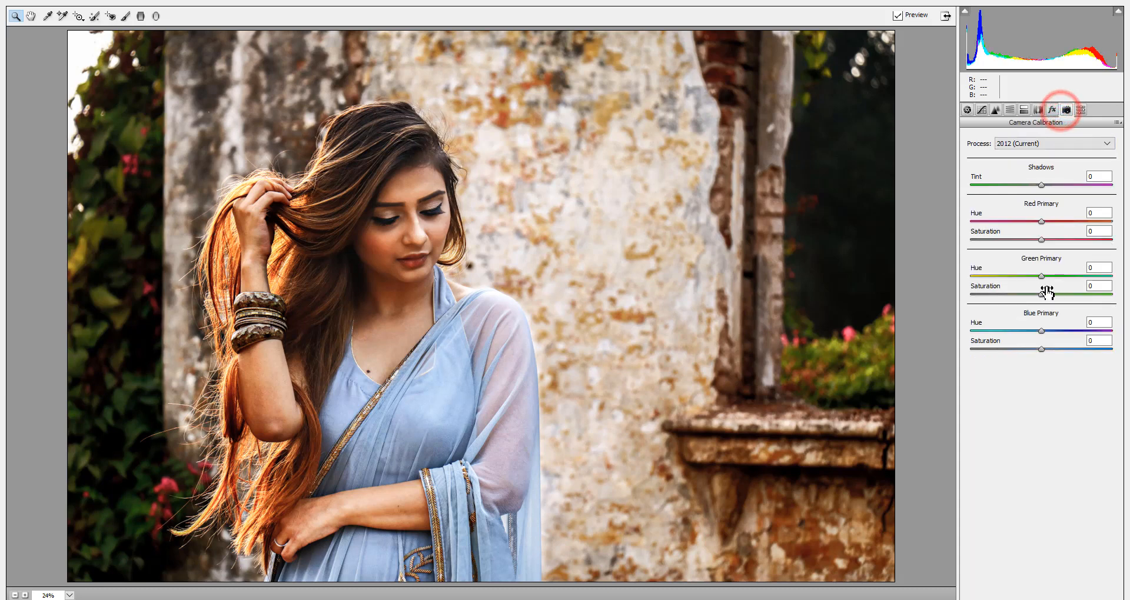
pyautogui.moveTo(1042, 351)
pyautogui.mouseDown()
pyautogui.moveTo(1001, 349)
pyautogui.moveTo(1038, 355)
pyautogui.moveTo(1014, 356)
pyautogui.moveTo(1042, 330)
pyautogui.moveTo(1051, 344)
pyautogui.mouseUp()
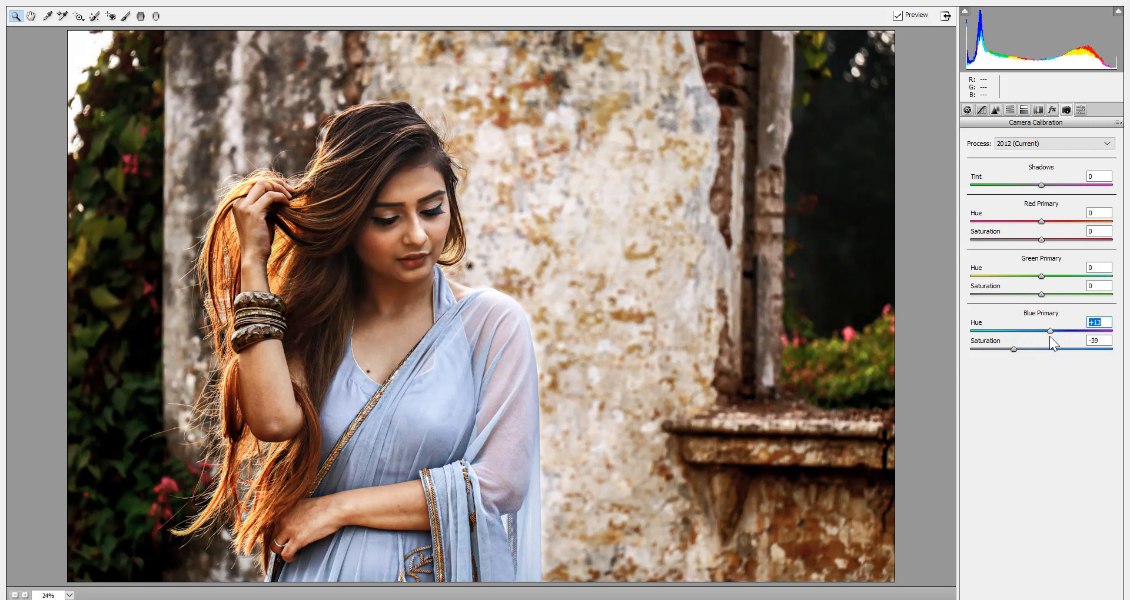
pyautogui.moveTo(1040, 294); pyautogui.dragTo(1063, 280)
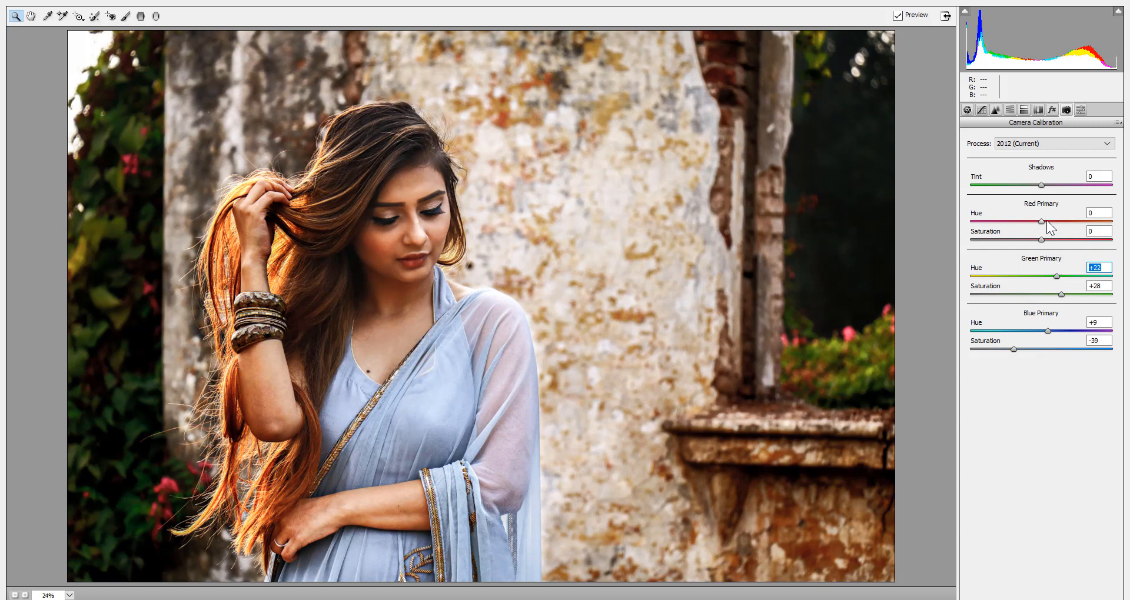
pyautogui.moveTo(1042, 221); pyautogui.dragTo(1022, 250)
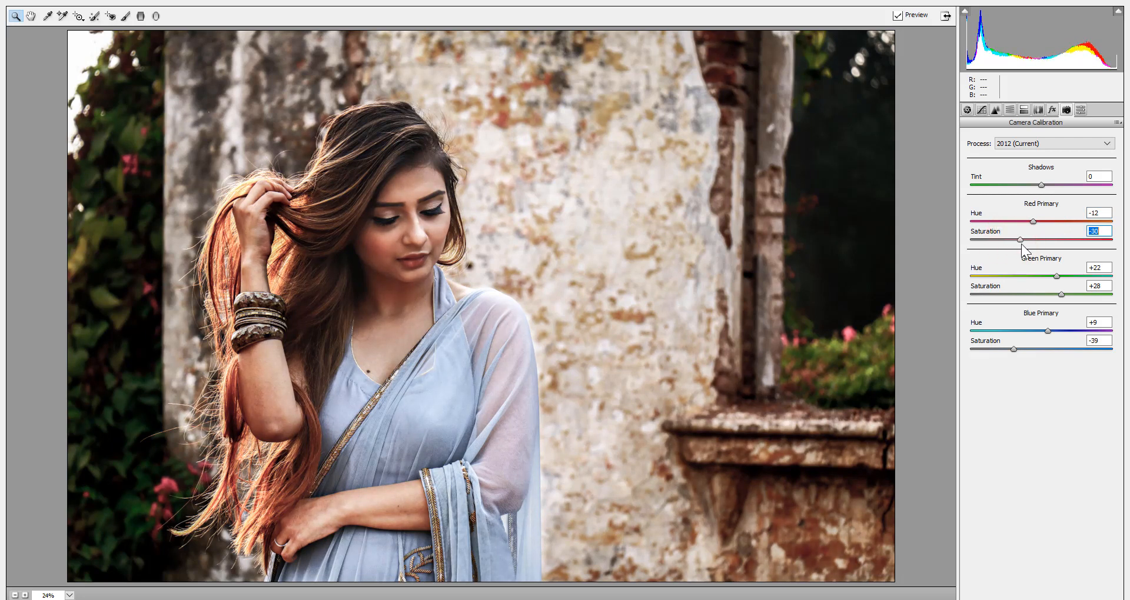
pyautogui.moveTo(1061, 294); pyautogui.dragTo(1040, 279)
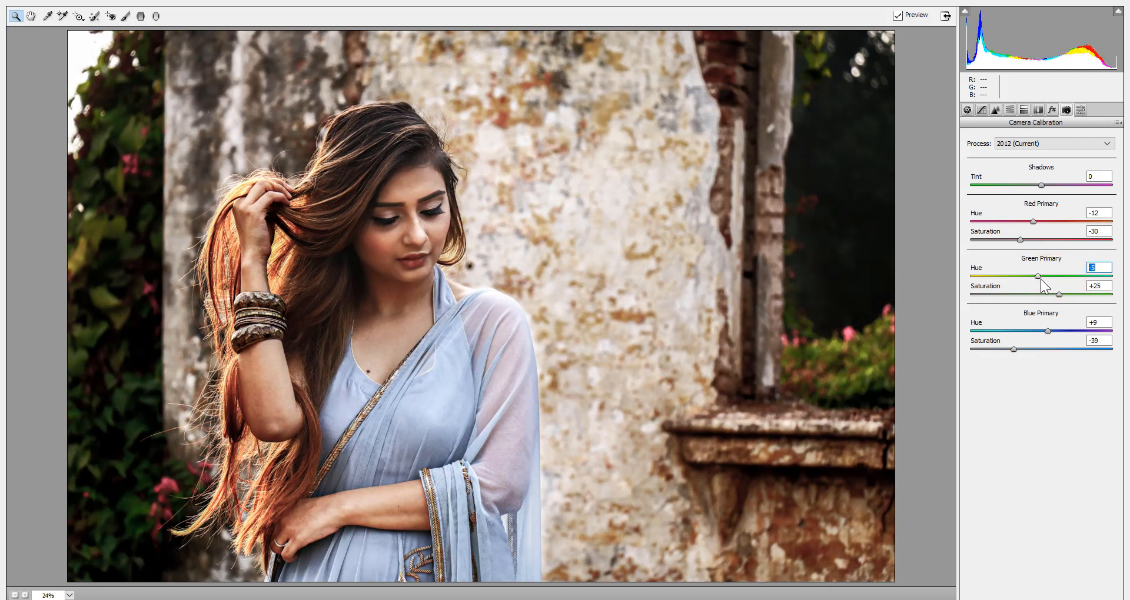
# Step: Set the HSL hue values to Reds -30, Oranges +6, Yellows -10, Greens -38 and Aquas +27
pyautogui.click(1051, 111)
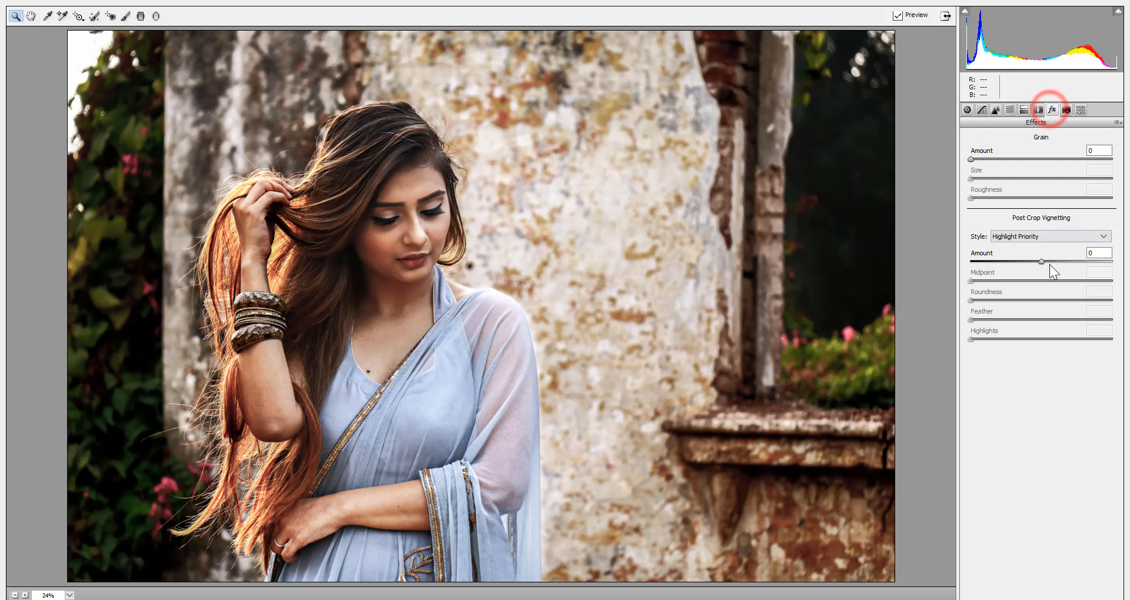
pyautogui.click(1009, 110)
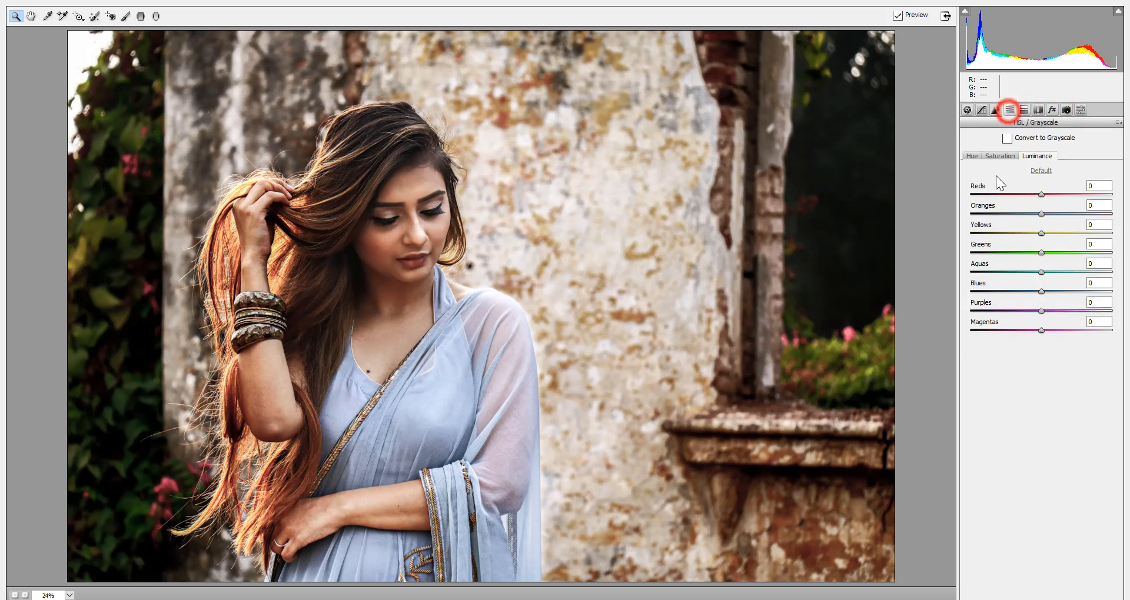
pyautogui.click(972, 156)
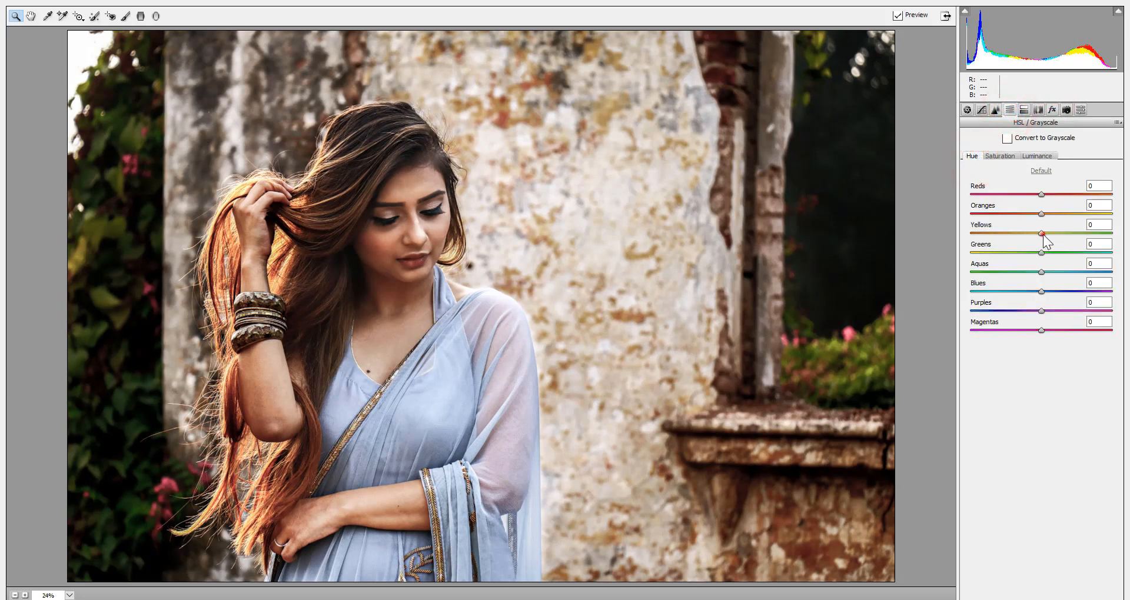
pyautogui.moveTo(1041, 234); pyautogui.dragTo(1032, 238)
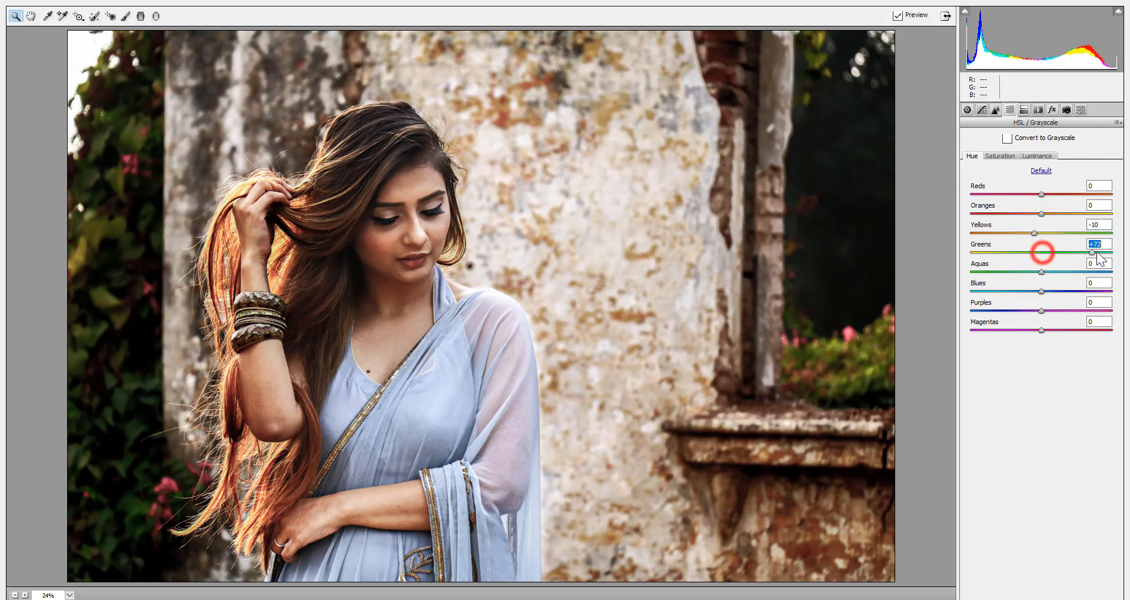
pyautogui.moveTo(1097, 252); pyautogui.dragTo(1060, 273)
pyautogui.moveTo(1026, 213)
pyautogui.mouseDown()
pyautogui.moveTo(1006, 214)
pyautogui.moveTo(1049, 221)
pyautogui.moveTo(1037, 196)
pyautogui.moveTo(1055, 203)
pyautogui.moveTo(1019, 198)
pyautogui.mouseUp()
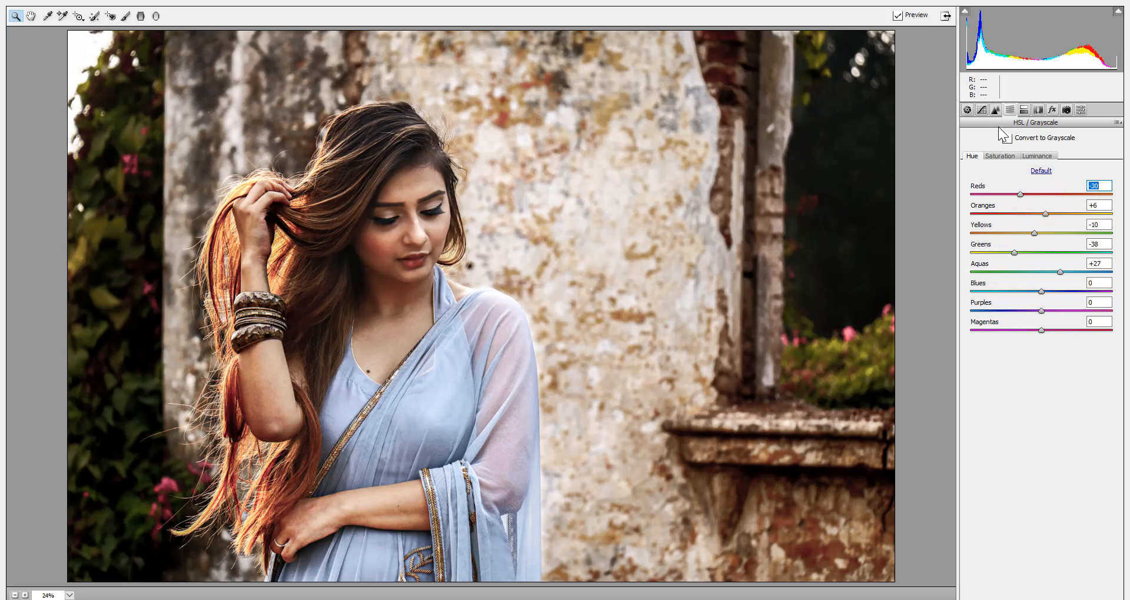
# Step: Set the HSL saturation to Reds +23, Oranges -11 and Greens -20, and raise the Blues slightly
pyautogui.click(1008, 157)
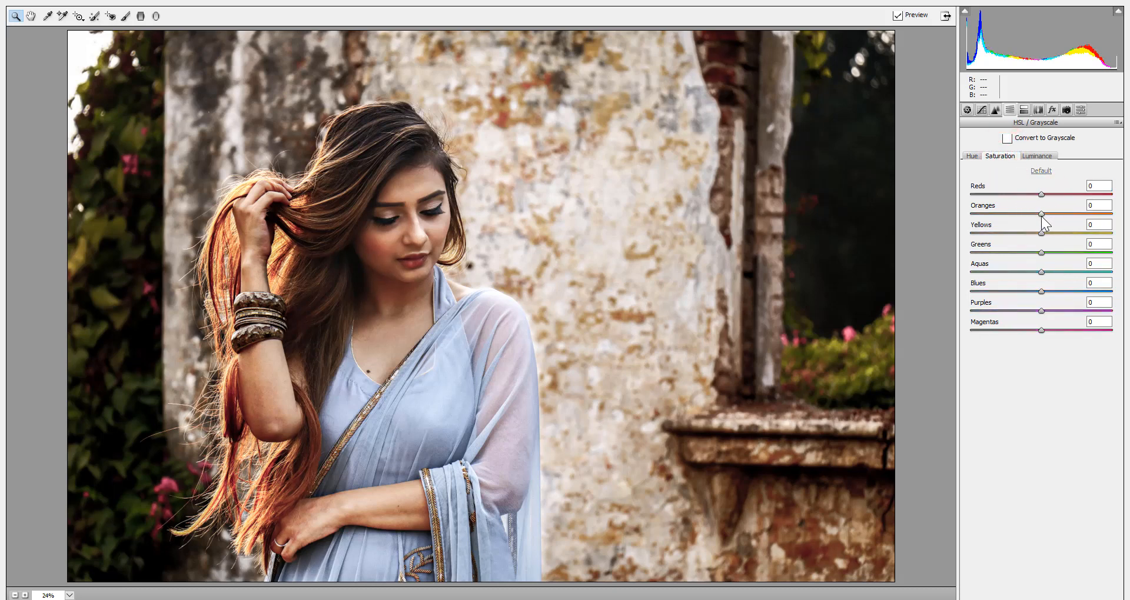
pyautogui.moveTo(1040, 215)
pyautogui.mouseDown()
pyautogui.moveTo(1018, 215)
pyautogui.moveTo(1033, 217)
pyautogui.mouseUp()
pyautogui.moveTo(1042, 194); pyautogui.dragTo(1057, 193)
pyautogui.moveTo(1041, 253); pyautogui.dragTo(1026, 249)
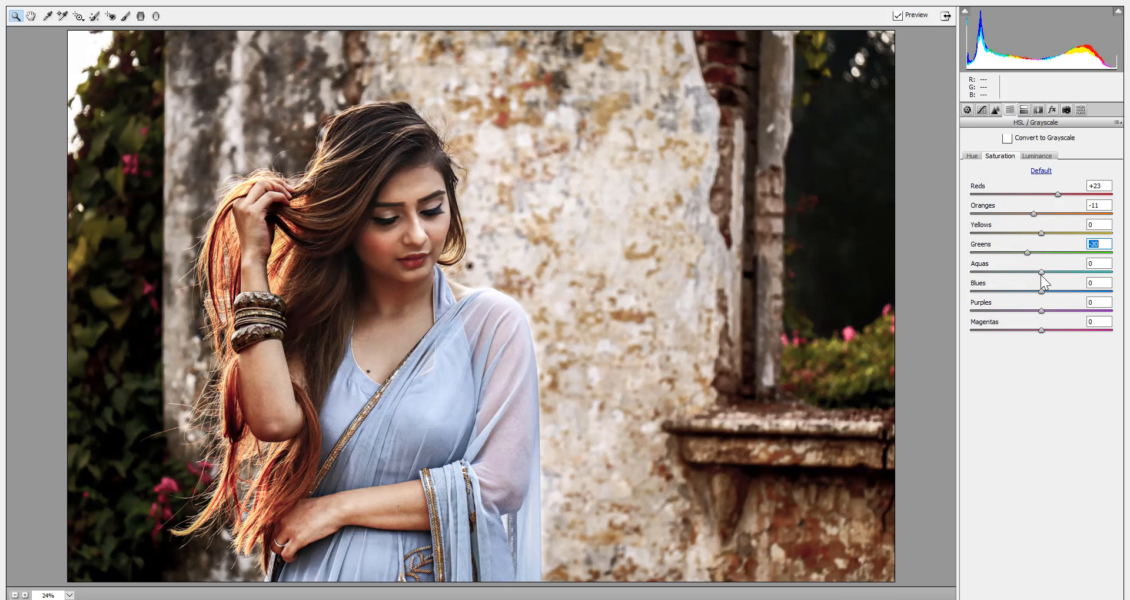
pyautogui.moveTo(1041, 292)
pyautogui.mouseDown()
pyautogui.moveTo(1061, 291)
pyautogui.moveTo(1018, 289)
pyautogui.moveTo(1055, 290)
pyautogui.mouseUp()
# Step: Set the HSL luminance values to Reds +16, Oranges +26, Greens -6 and Blues -27
pyautogui.click(1036, 156)
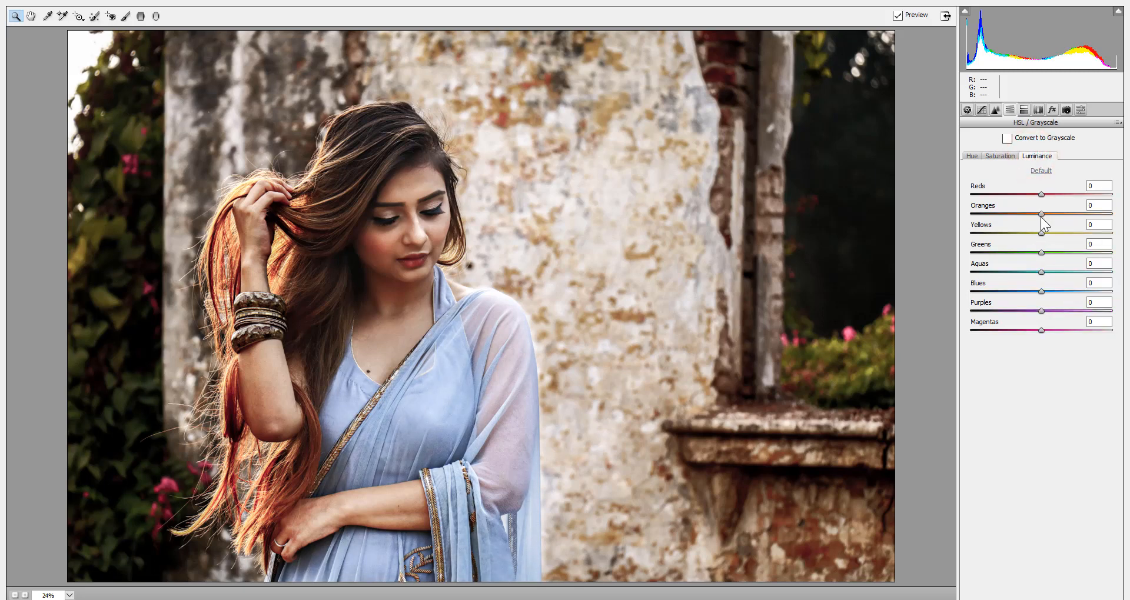
pyautogui.moveTo(1041, 213)
pyautogui.mouseDown()
pyautogui.moveTo(1062, 213)
pyautogui.moveTo(1038, 199)
pyautogui.mouseUp()
pyautogui.click(1042, 193)
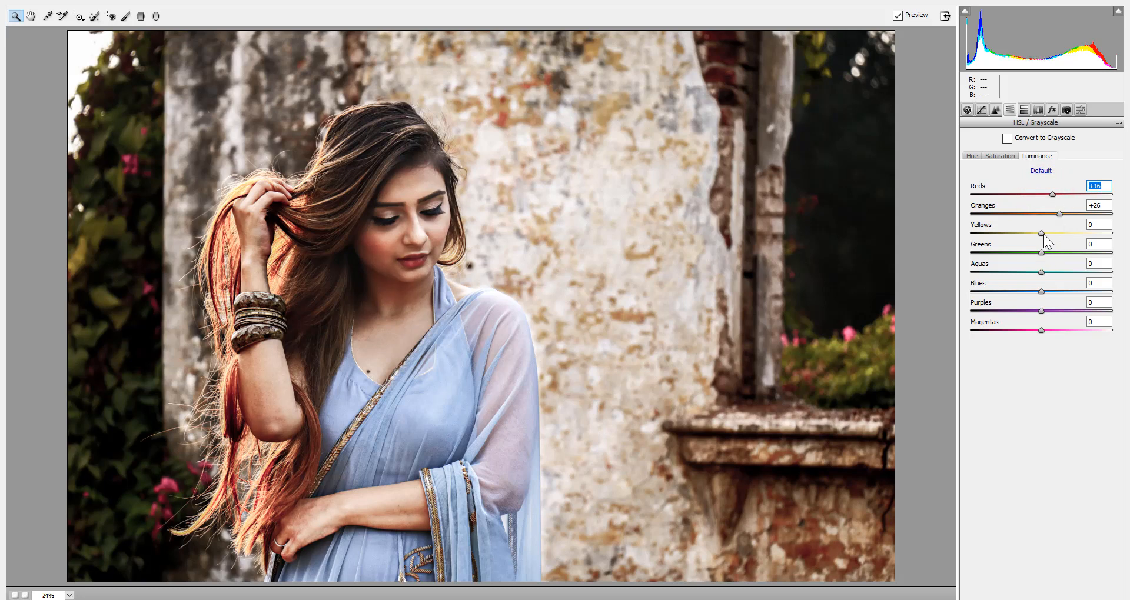
pyautogui.moveTo(1041, 254); pyautogui.dragTo(1024, 291)
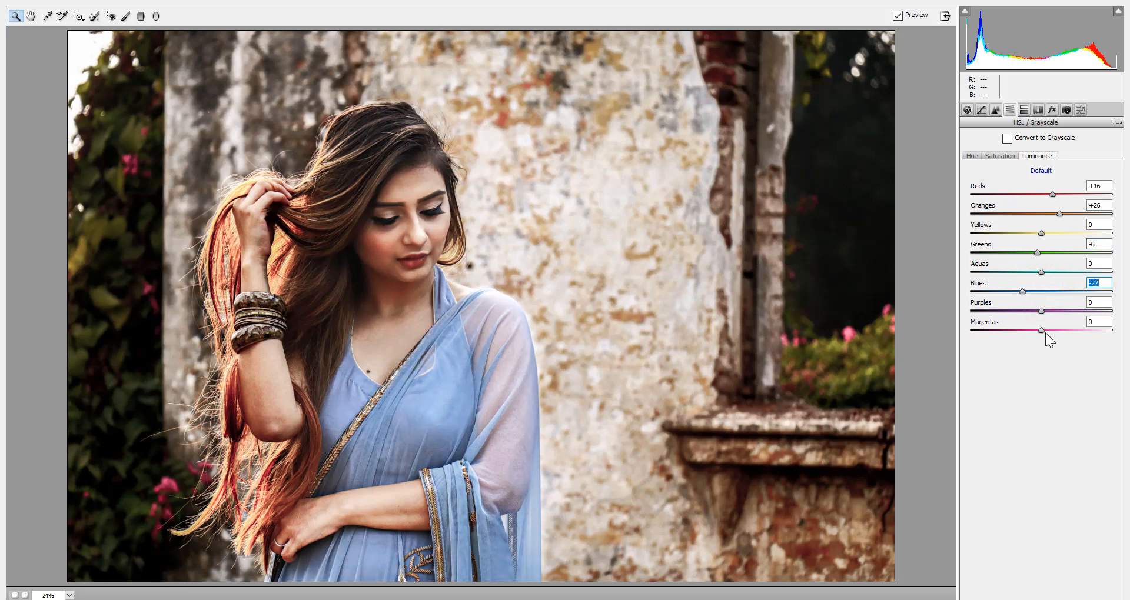
# Step: On the RGB point tone curve, move the black point to input 19, output 0, and add points at 67/64 and 131/130
pyautogui.click(1017, 109)
pyautogui.click(979, 111)
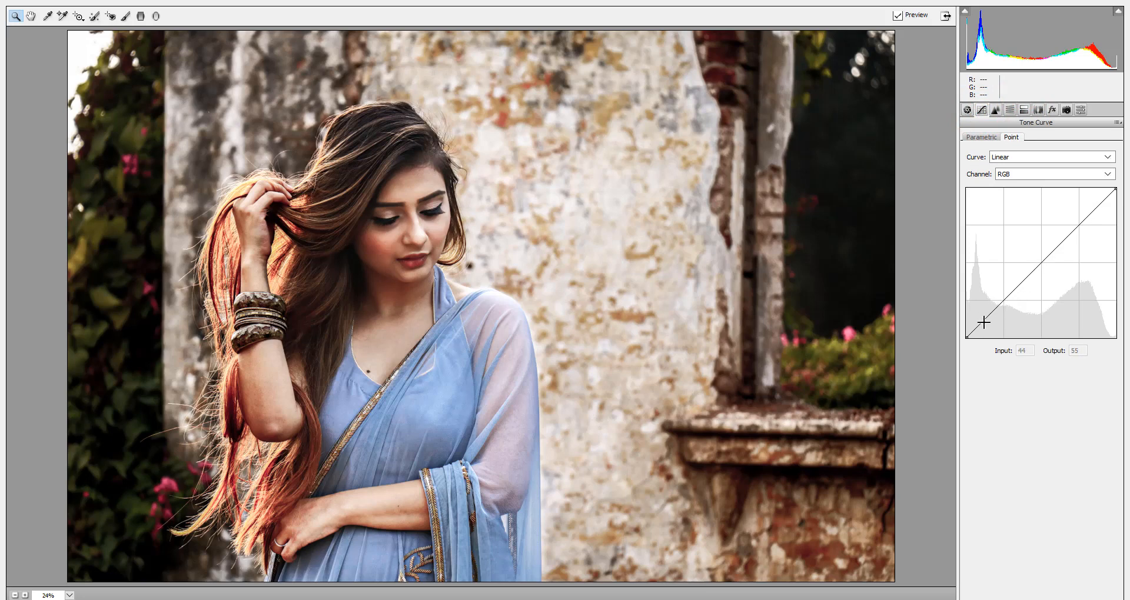
pyautogui.moveTo(966, 339); pyautogui.dragTo(974, 340)
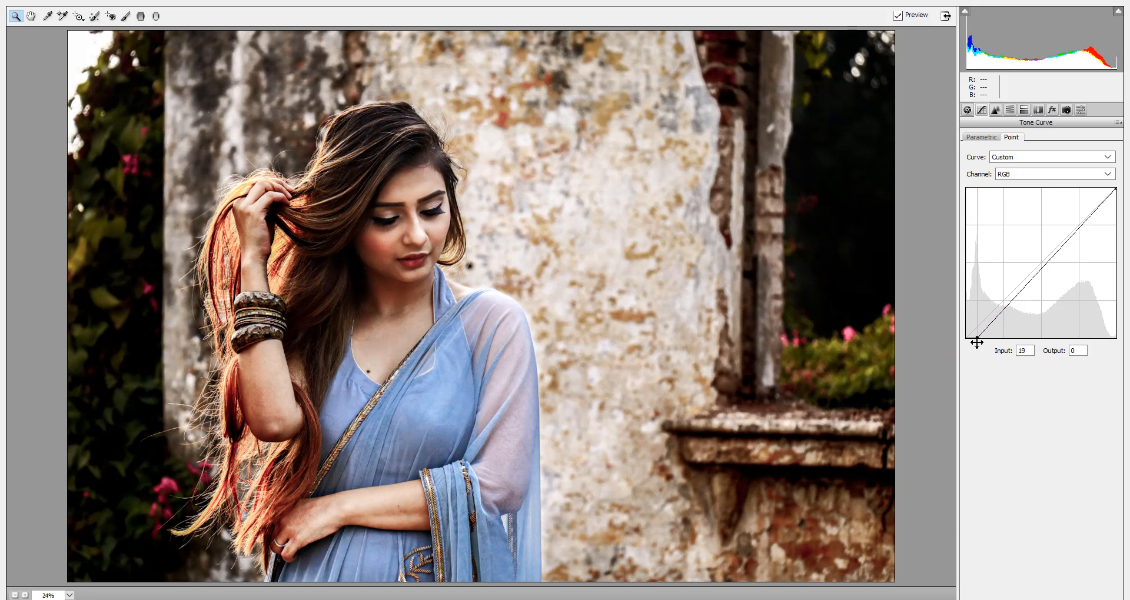
pyautogui.click(1007, 303)
pyautogui.moveTo(1006, 302); pyautogui.dragTo(1004, 300)
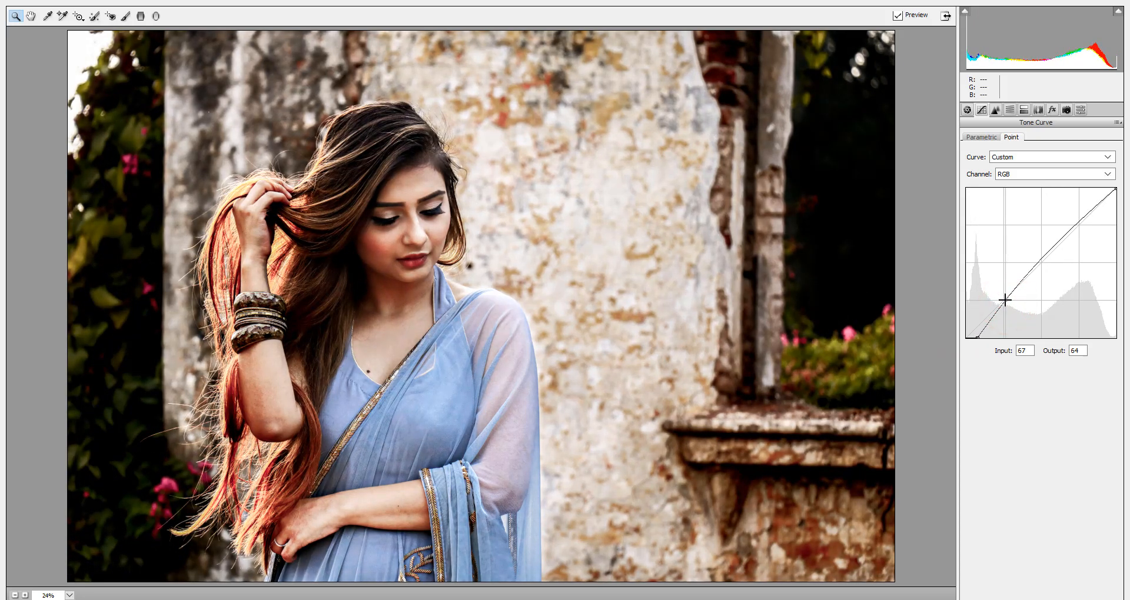
pyautogui.click(1041, 259)
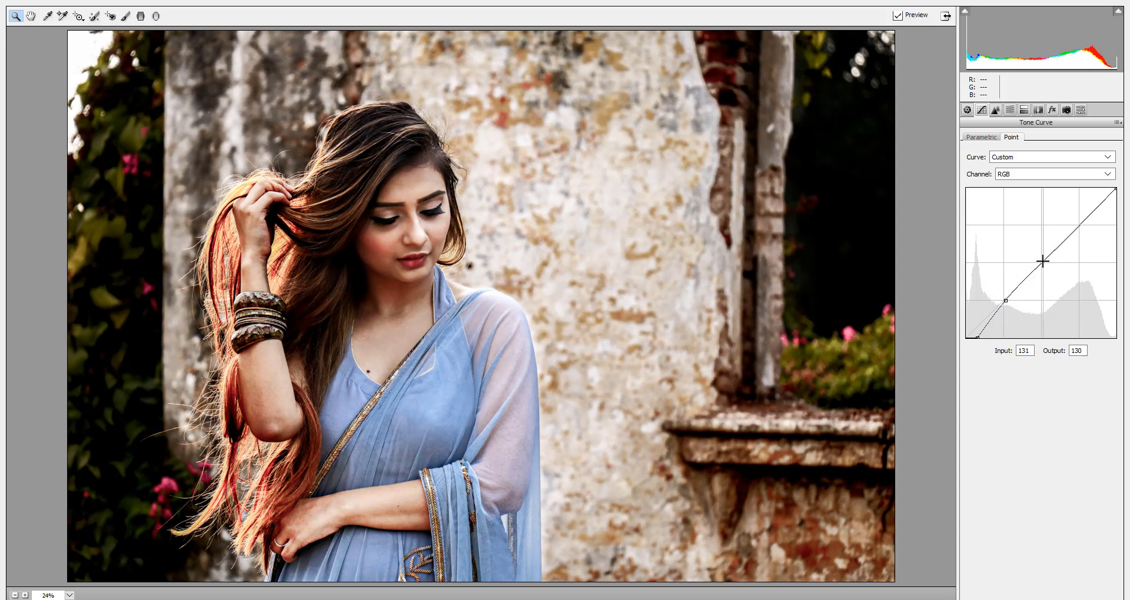
# Step: Add a highlight point to the RGB point tone curve at input 191, output 183
pyautogui.click(1083, 224)
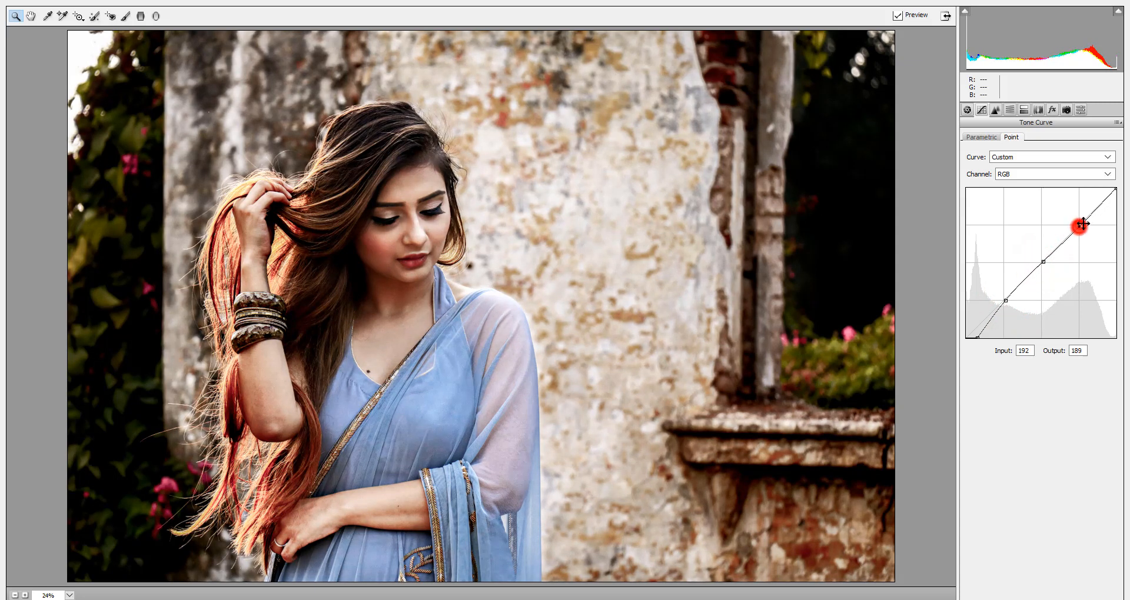
pyautogui.moveTo(1083, 224); pyautogui.dragTo(1078, 230)
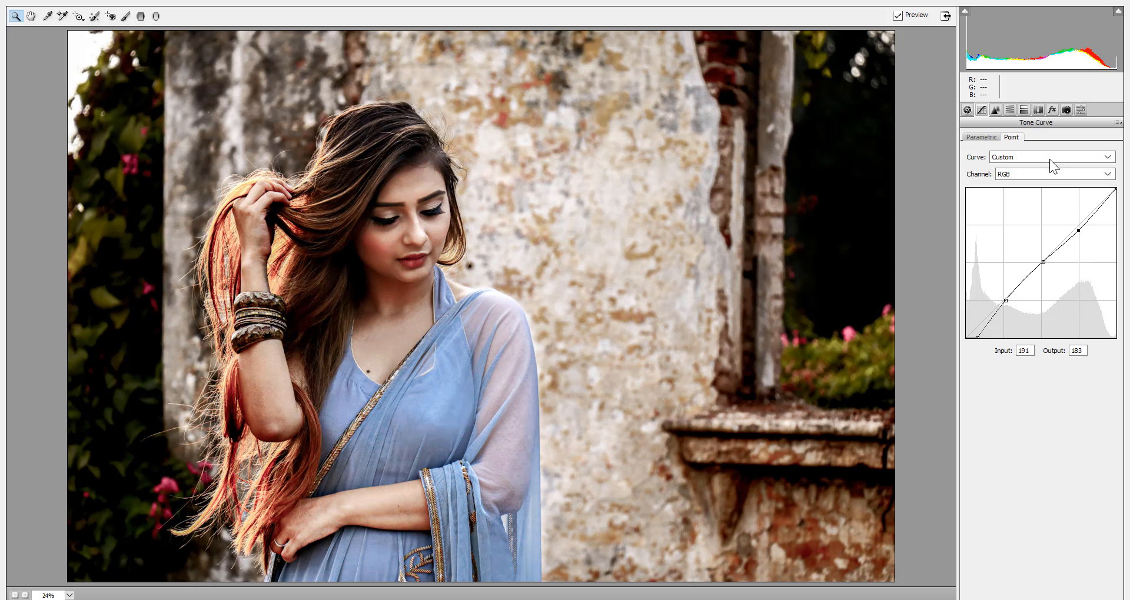
# Step: Set the sharpening amount to 20 and luminance noise reduction to 15, and apply the Camera Raw adjustments
pyautogui.click(1010, 110)
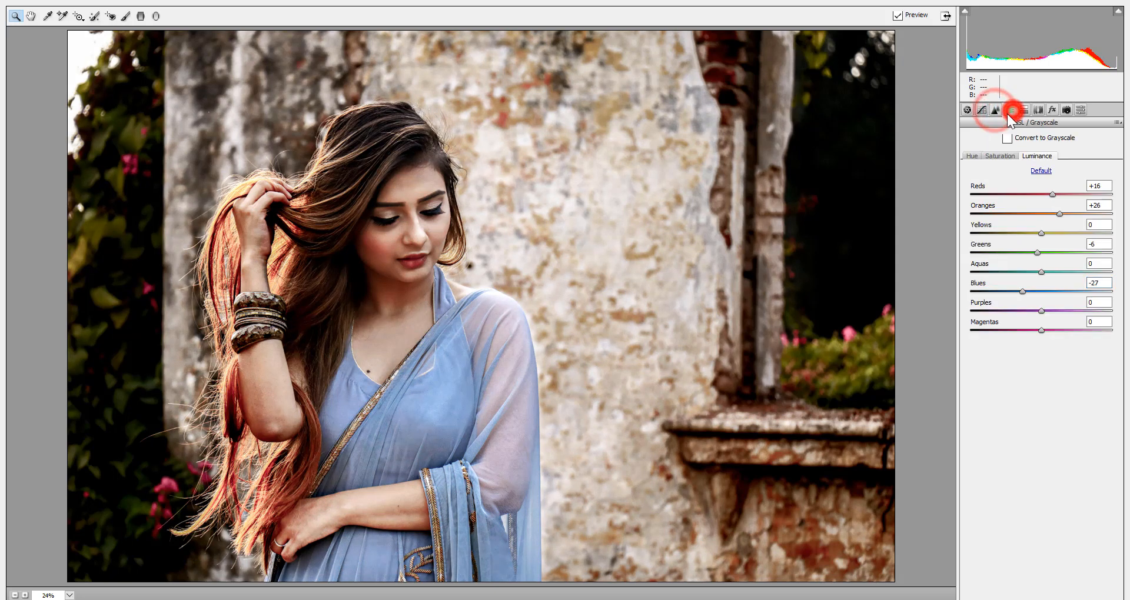
pyautogui.click(995, 111)
pyautogui.click(1000, 157)
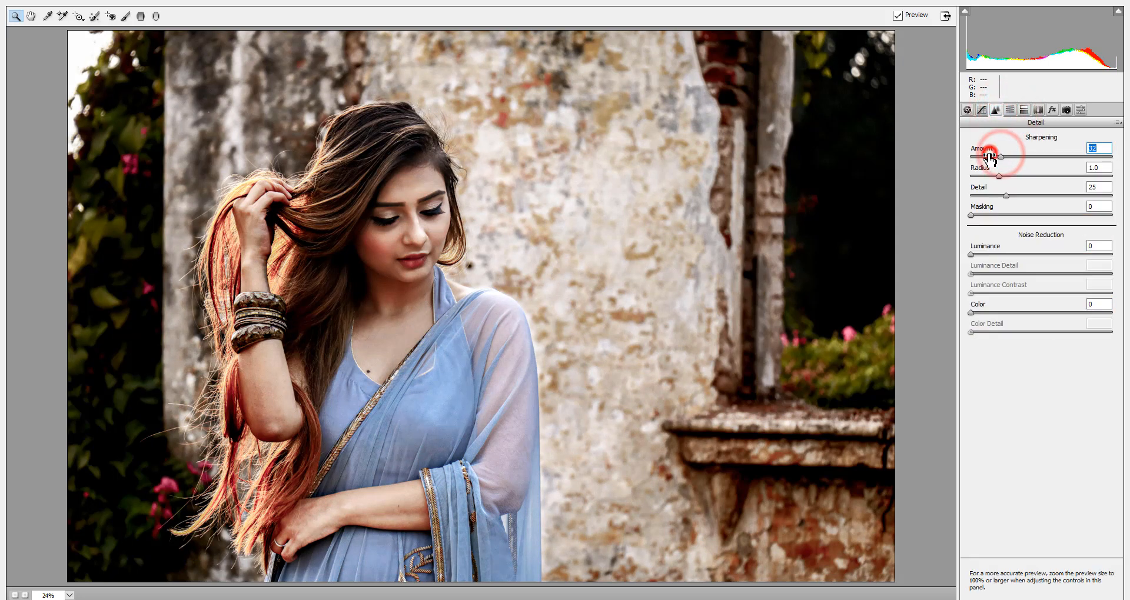
pyautogui.click(988, 157)
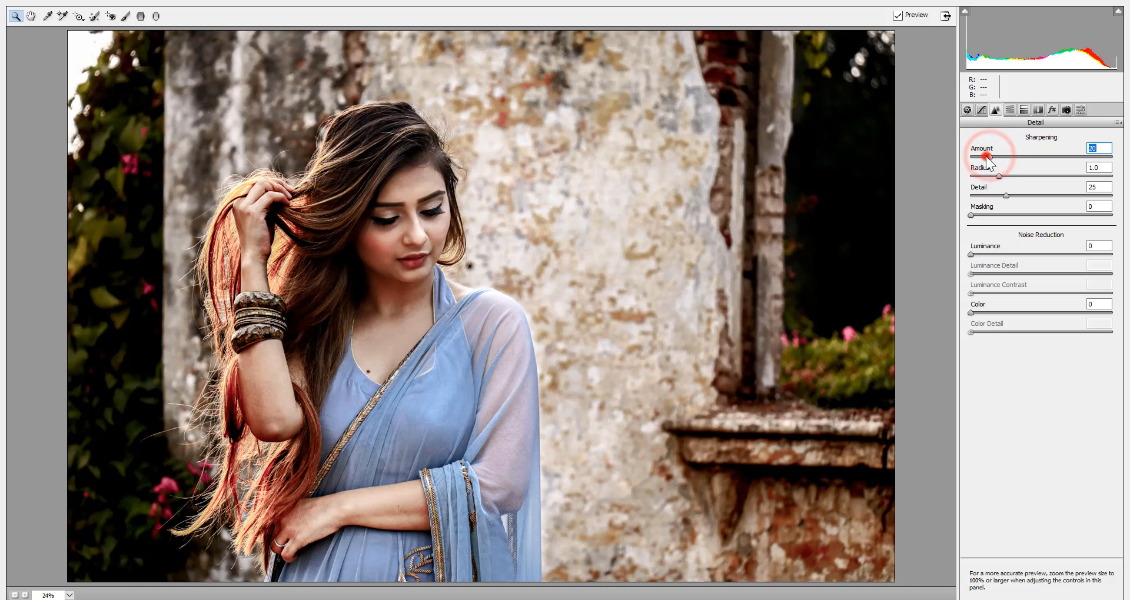
pyautogui.click(992, 255)
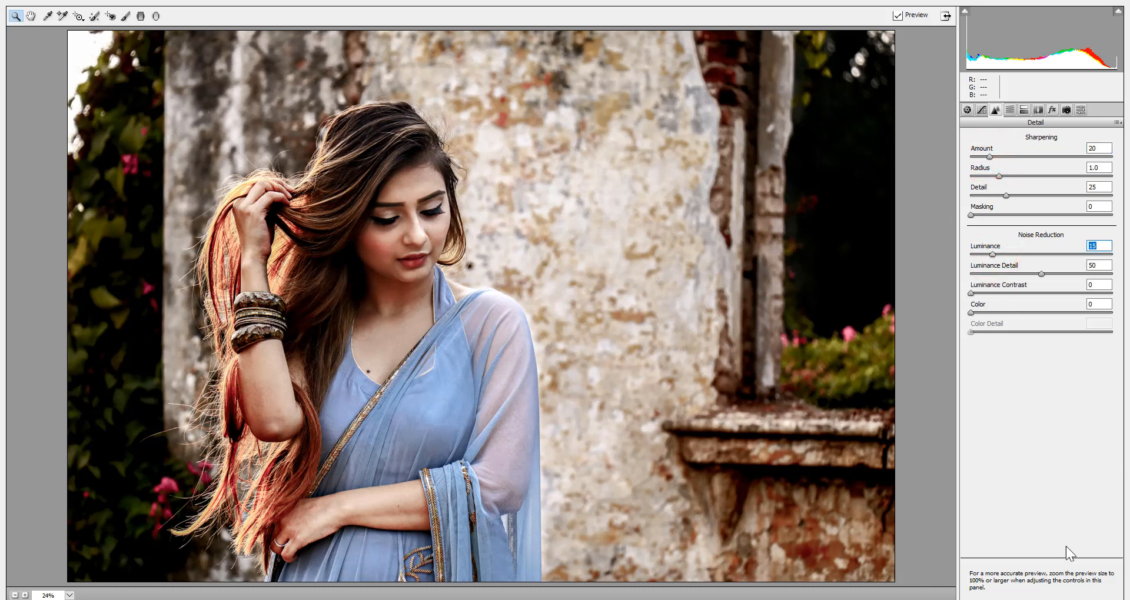
pyautogui.click(1083, 598)
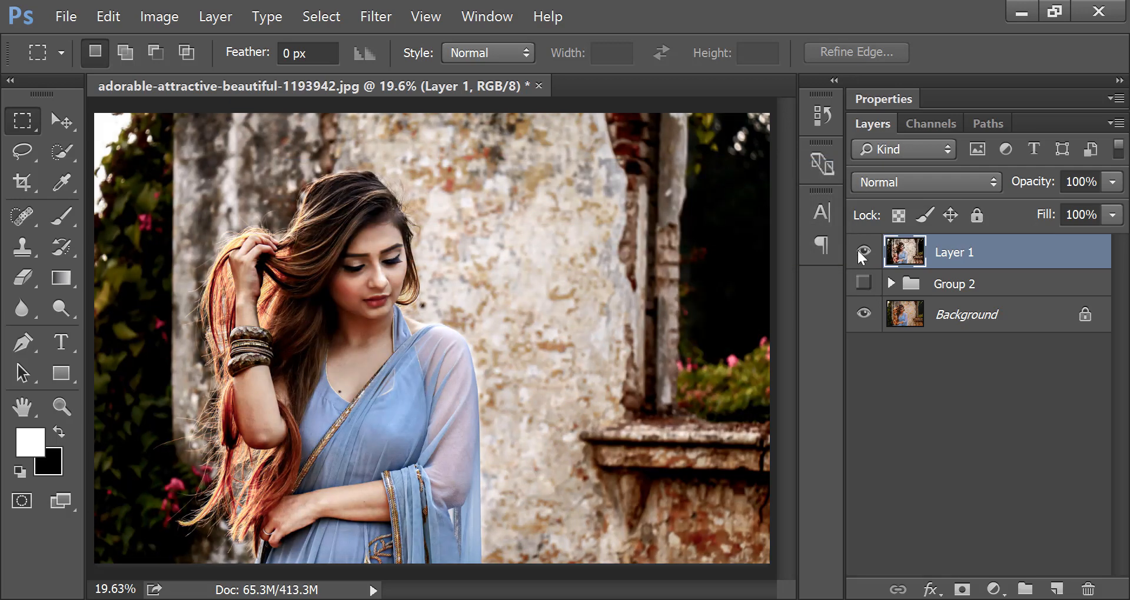
# Step: Make Group 2 visible and toggle Layer 1 off and on to compare the grade with the underlying image
pyautogui.click(863, 252)
pyautogui.click(862, 253)
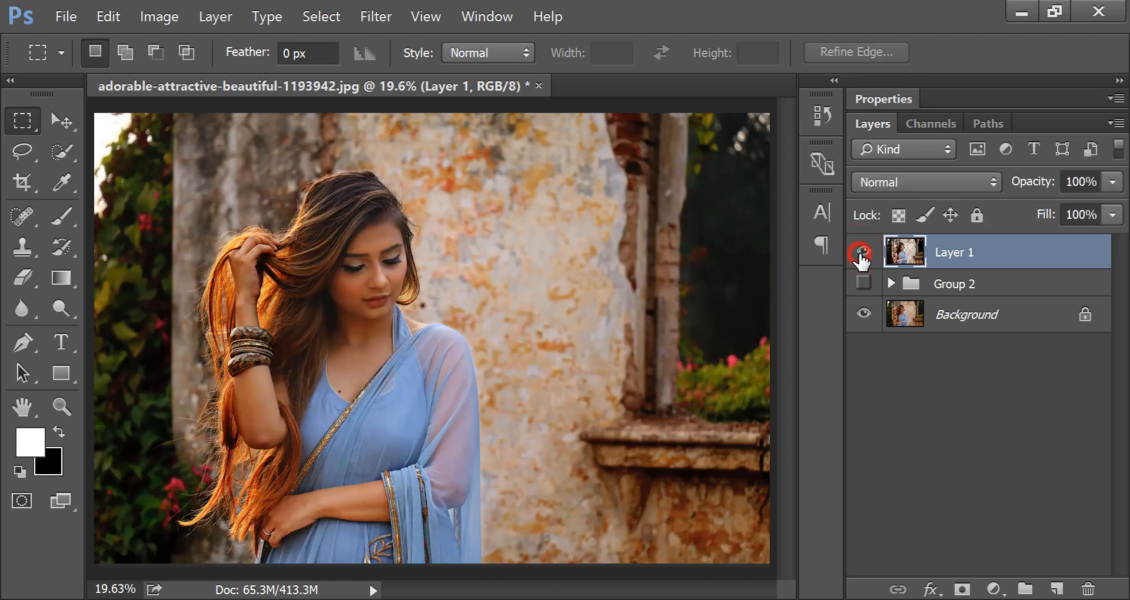
pyautogui.click(863, 283)
pyautogui.click(860, 252)
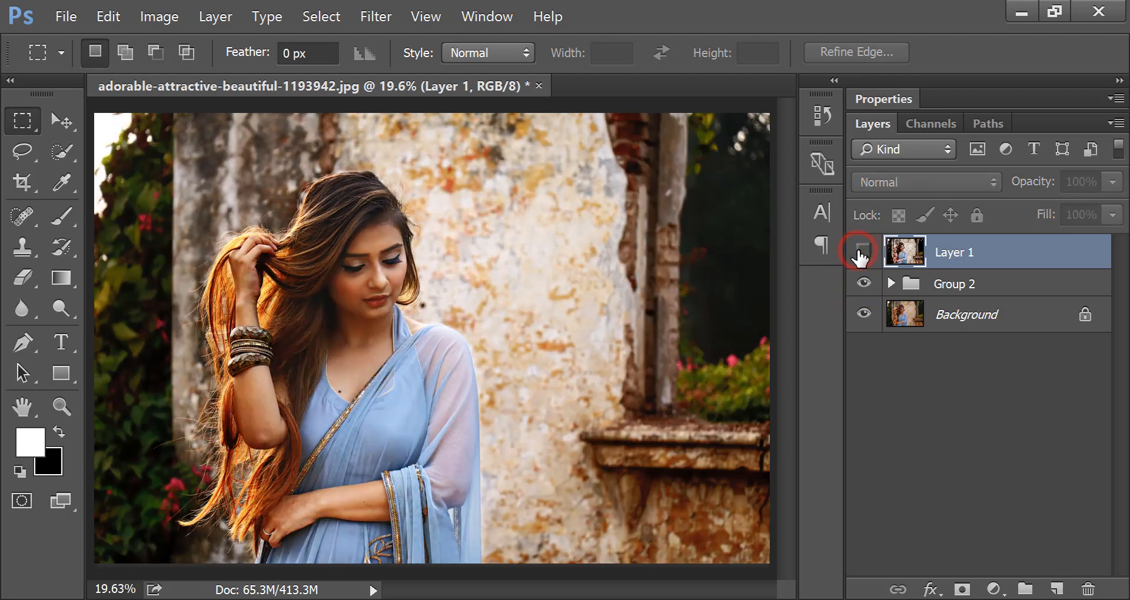
pyautogui.click(862, 253)
pyautogui.click(862, 253)
pyautogui.click(862, 253)
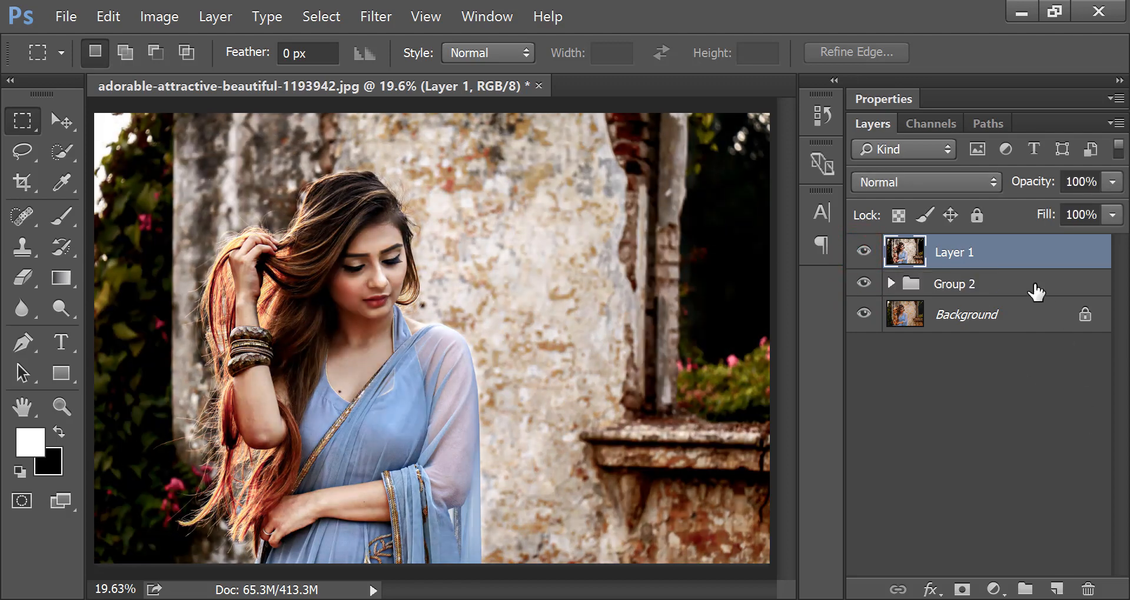
# Step: Add a Color Lookup adjustment layer above Layer 1 with the HorrorBlue.3DL LUT and set its opacity to 31%
pyautogui.click(995, 589)
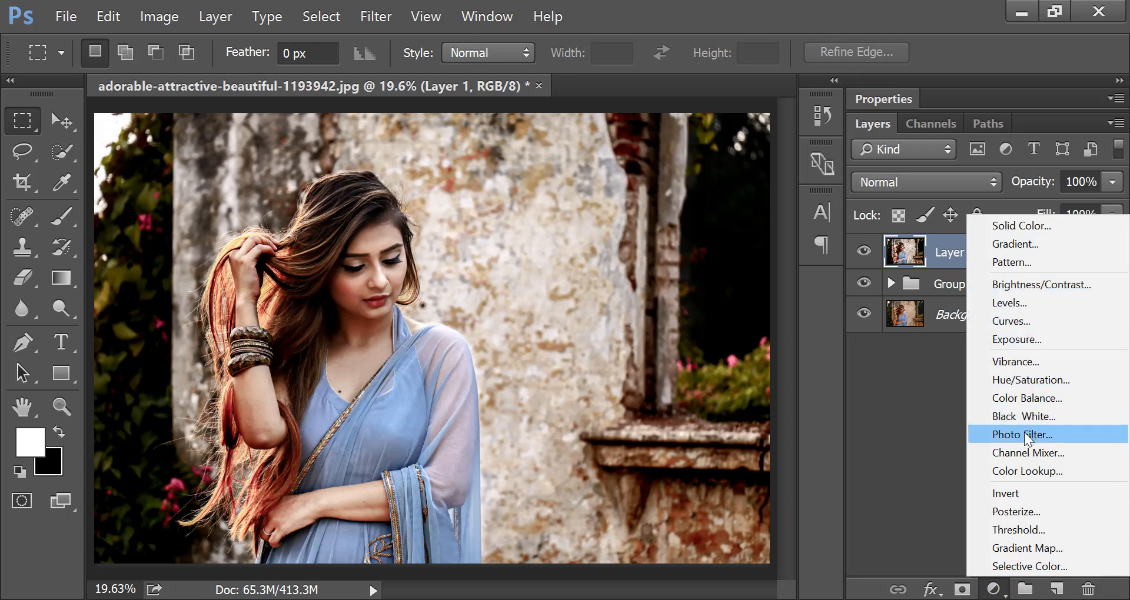
pyautogui.click(1026, 468)
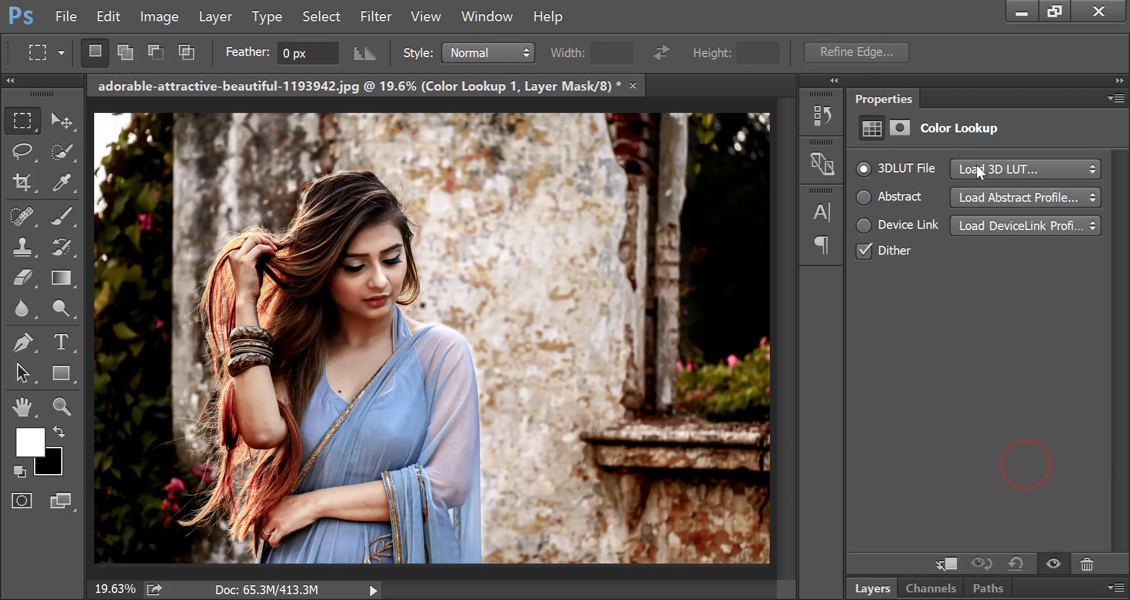
pyautogui.click(981, 167)
pyautogui.scroll(-1, 951, 362)
pyautogui.scroll(-4, 951, 362)
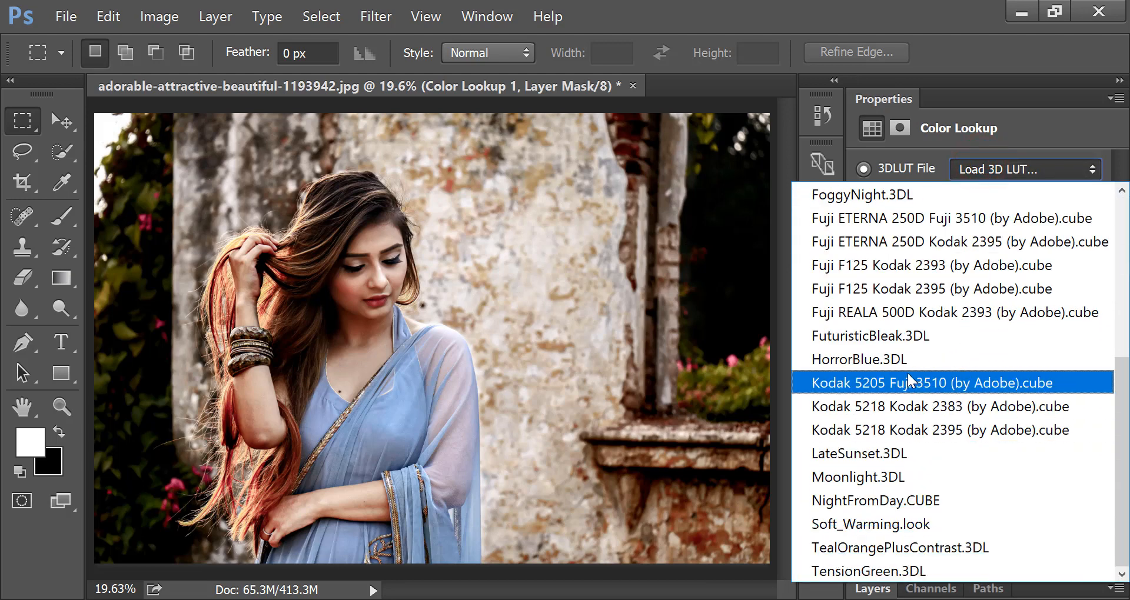
pyautogui.click(906, 360)
pyautogui.click(880, 588)
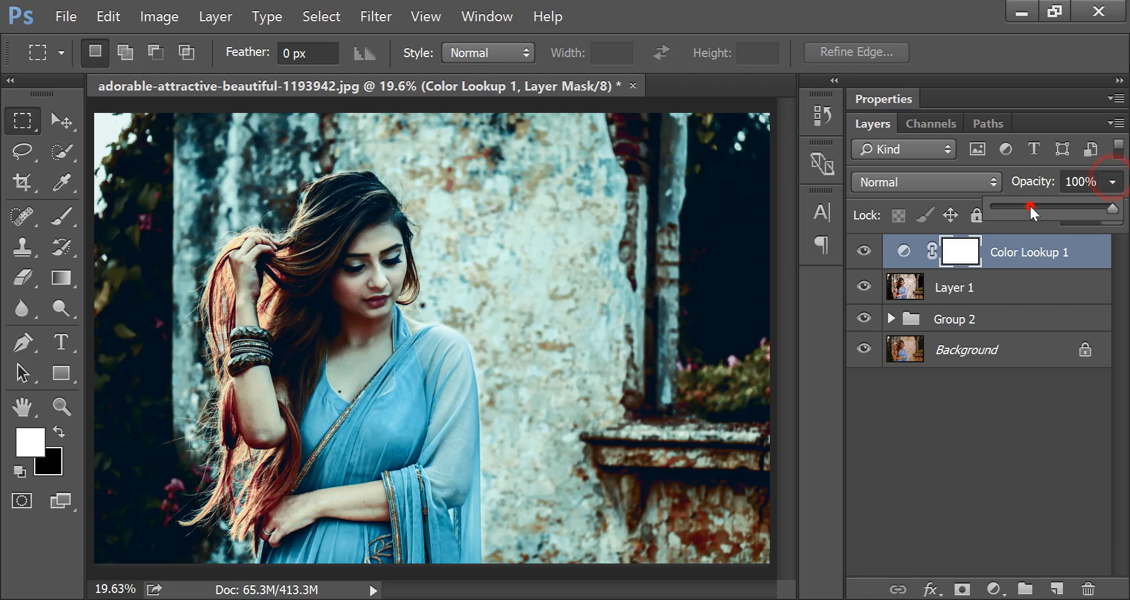
pyautogui.click(1029, 206)
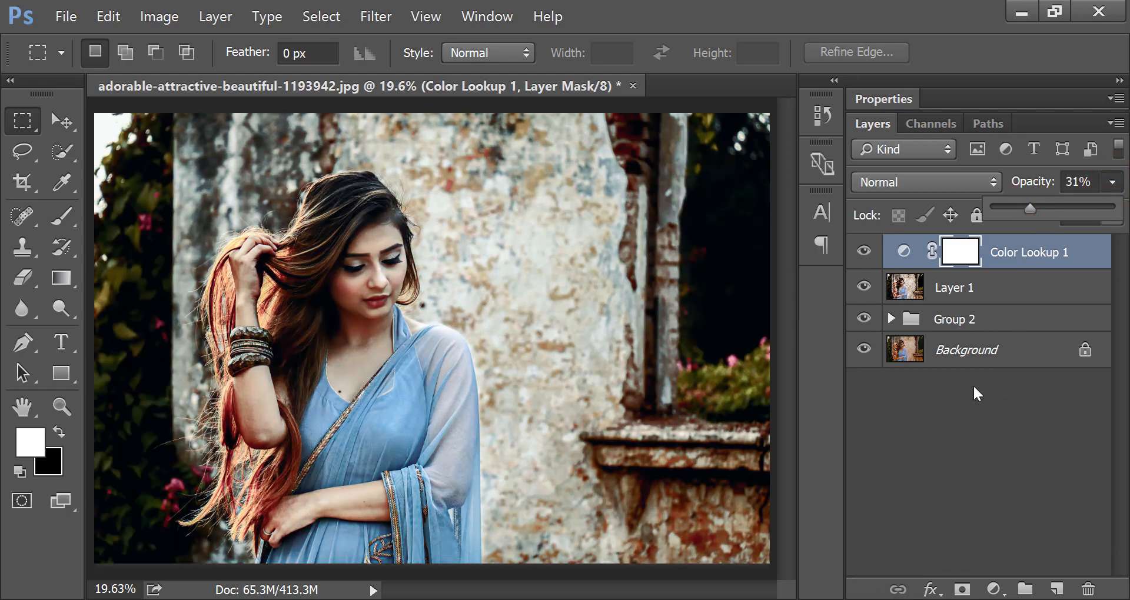
# Step: Add a Brightness/Contrast adjustment layer with brightness 9 and contrast -14
pyautogui.click(991, 588)
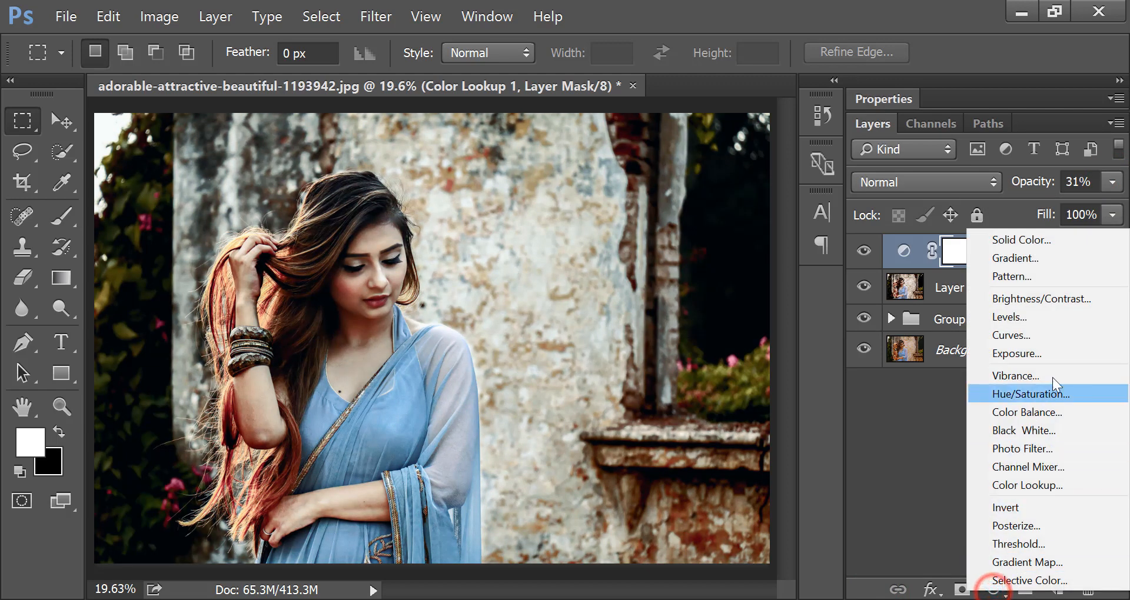
pyautogui.click(1050, 295)
pyautogui.moveTo(976, 280); pyautogui.dragTo(945, 277)
pyautogui.moveTo(977, 231); pyautogui.dragTo(986, 232)
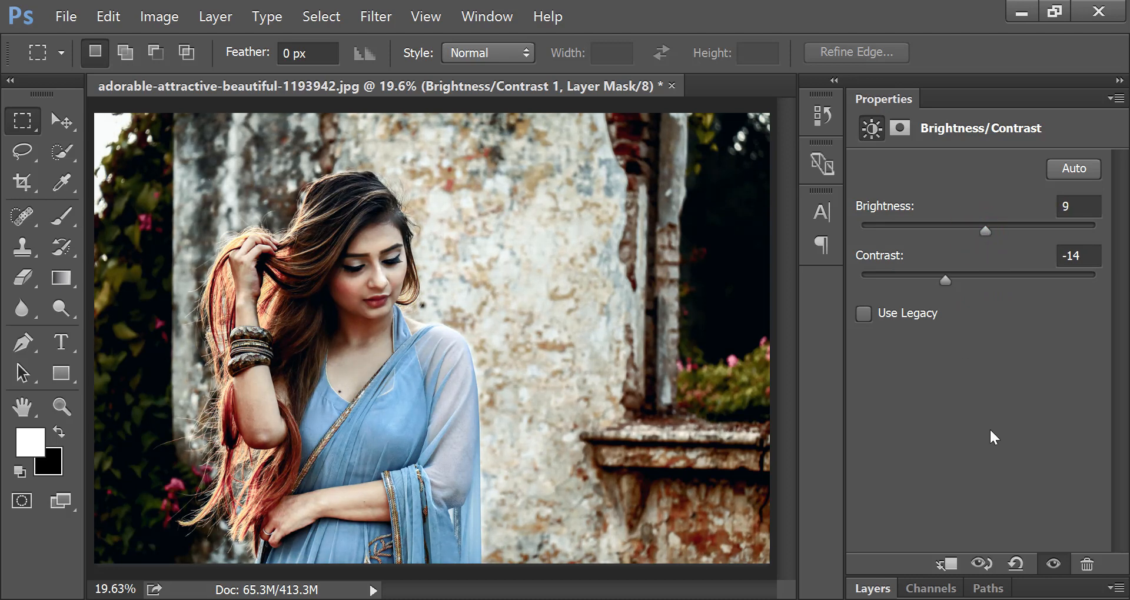
pyautogui.click(874, 589)
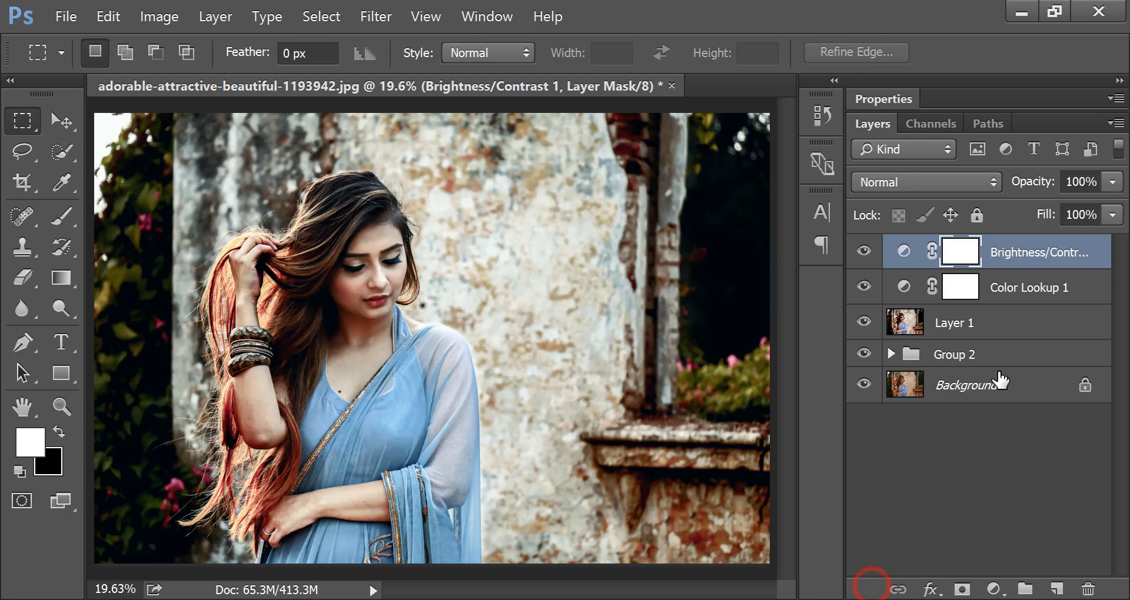
# Step: Add a Gradient Map adjustment layer using the Violet, Orange preset gradient
pyautogui.click(994, 588)
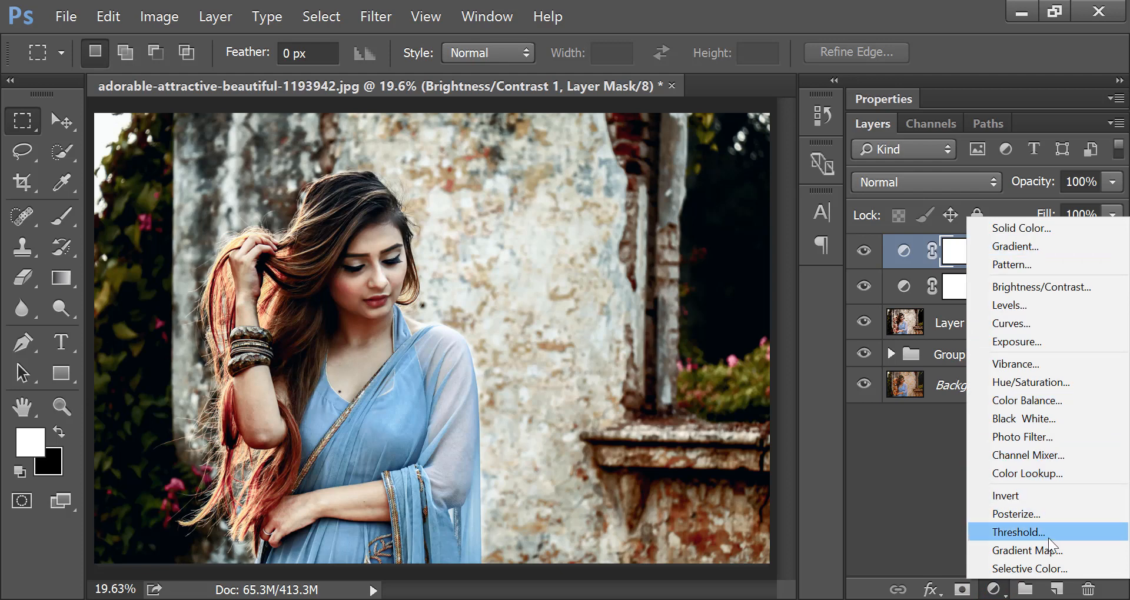
pyautogui.click(1027, 550)
pyautogui.click(910, 171)
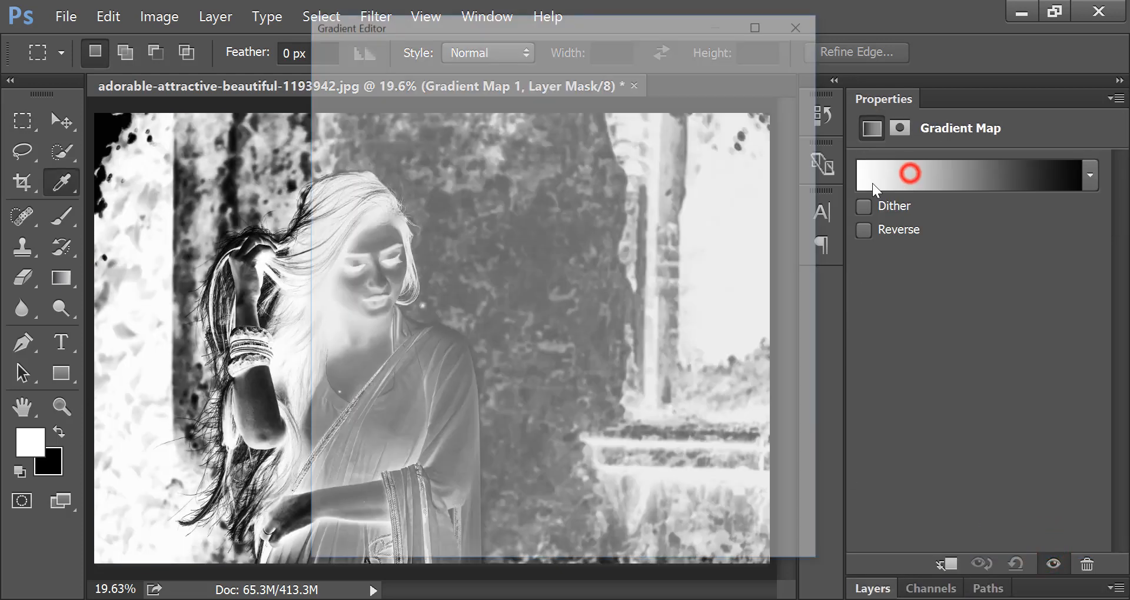
pyautogui.click(508, 89)
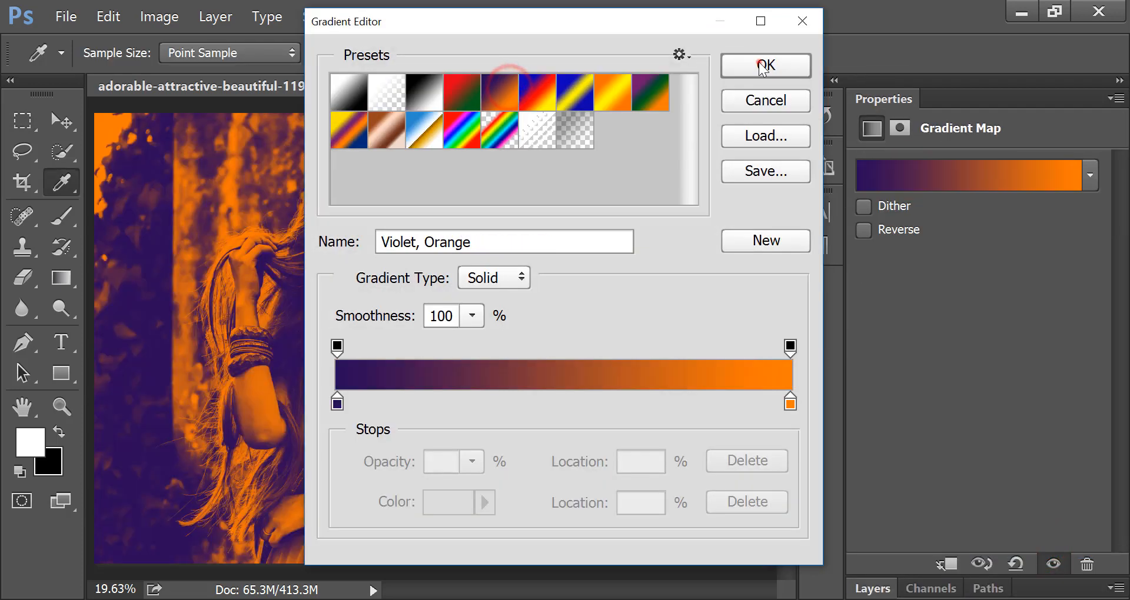
pyautogui.click(743, 70)
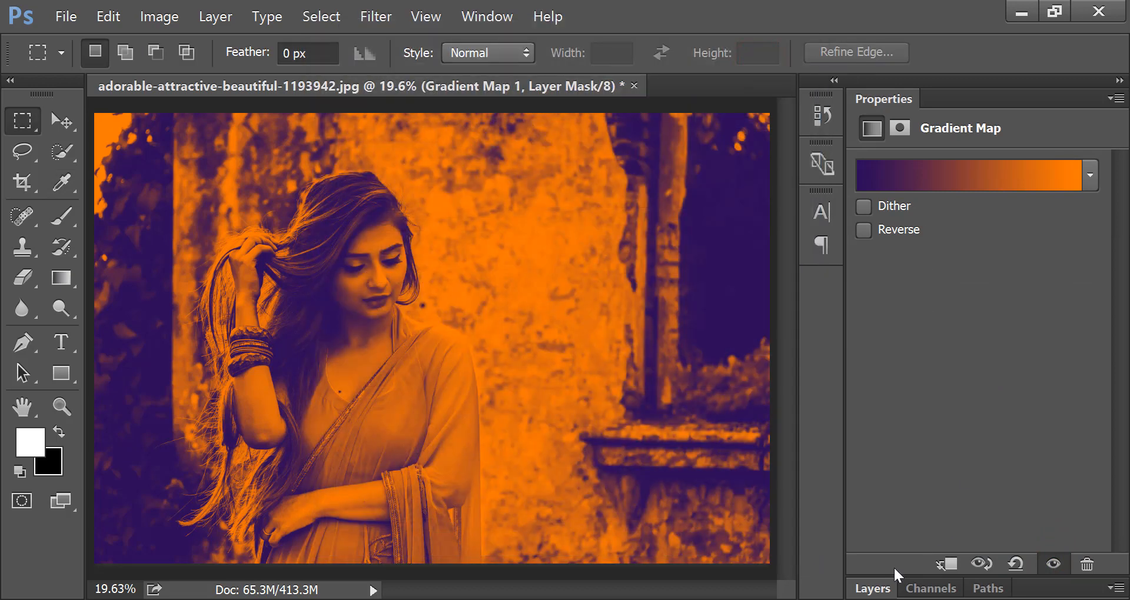
# Step: Set the Gradient Map layer to Soft Light at 20% opacity and toggle its visibility to compare the effect
pyautogui.click(883, 584)
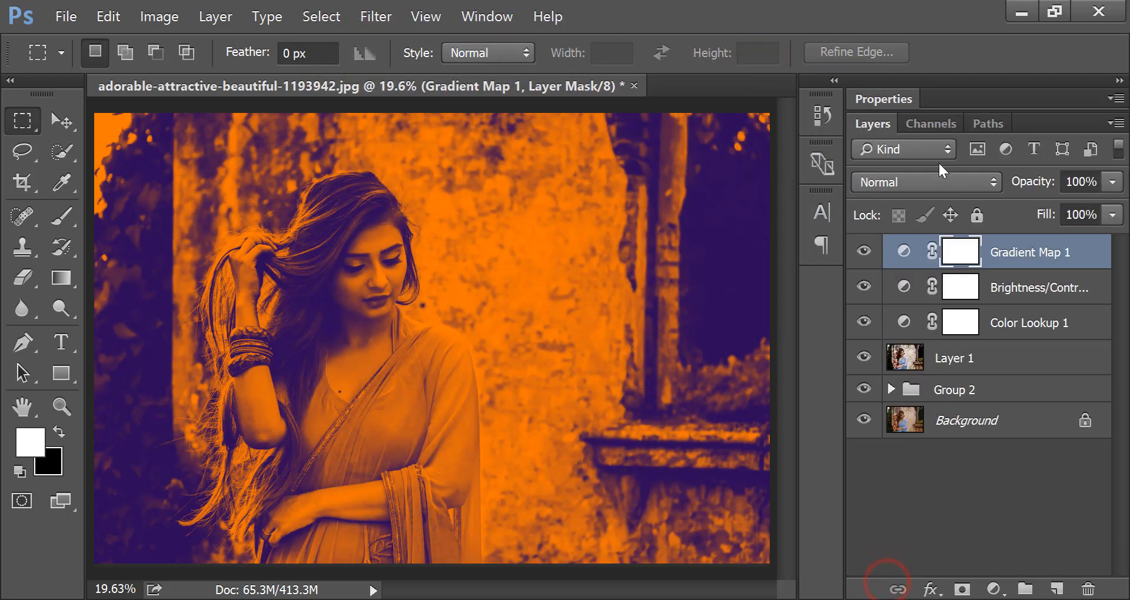
pyautogui.click(924, 185)
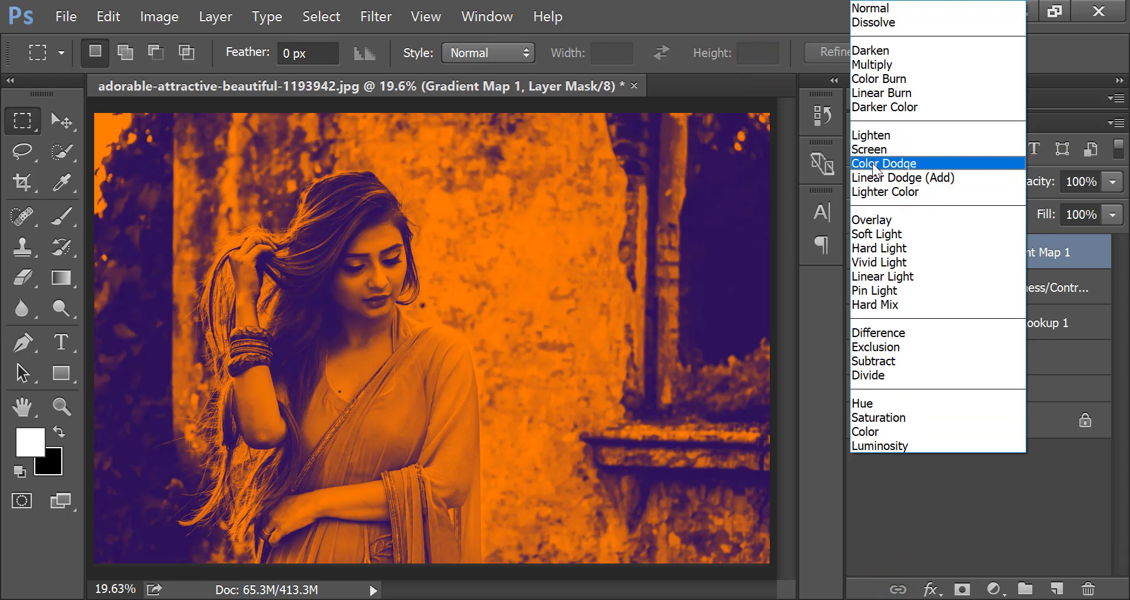
pyautogui.click(877, 233)
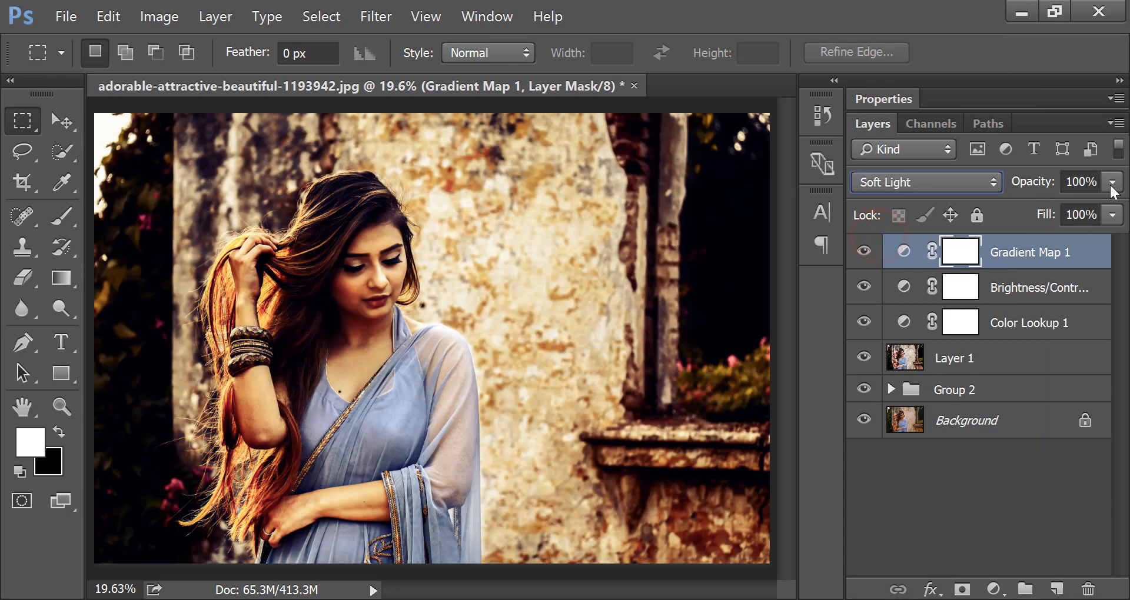
pyautogui.moveTo(1112, 182); pyautogui.dragTo(1011, 209)
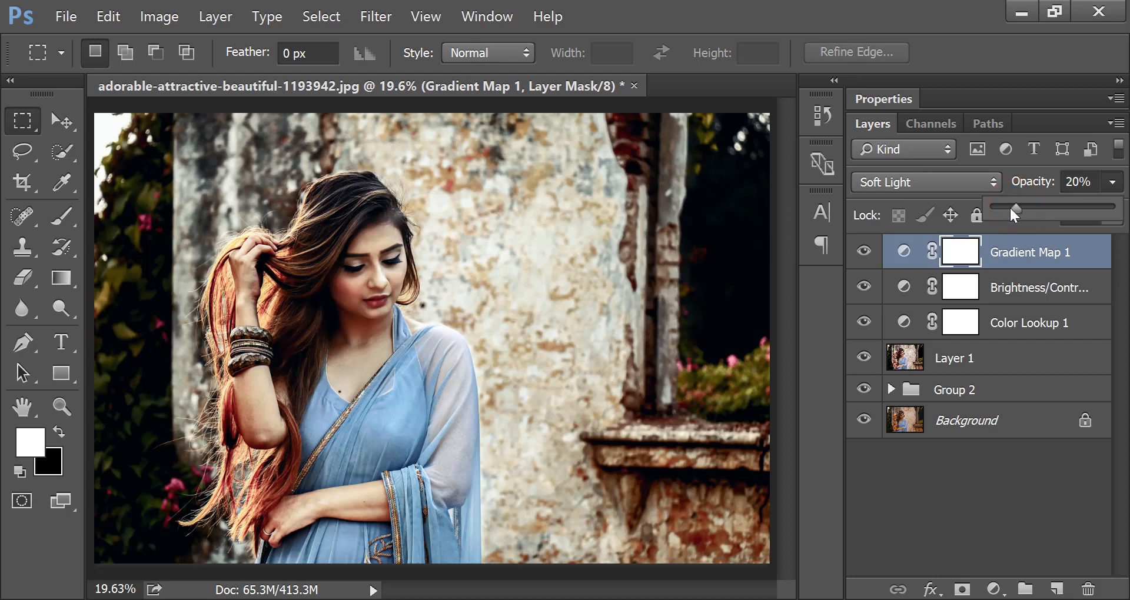
pyautogui.click(863, 251)
pyautogui.click(864, 252)
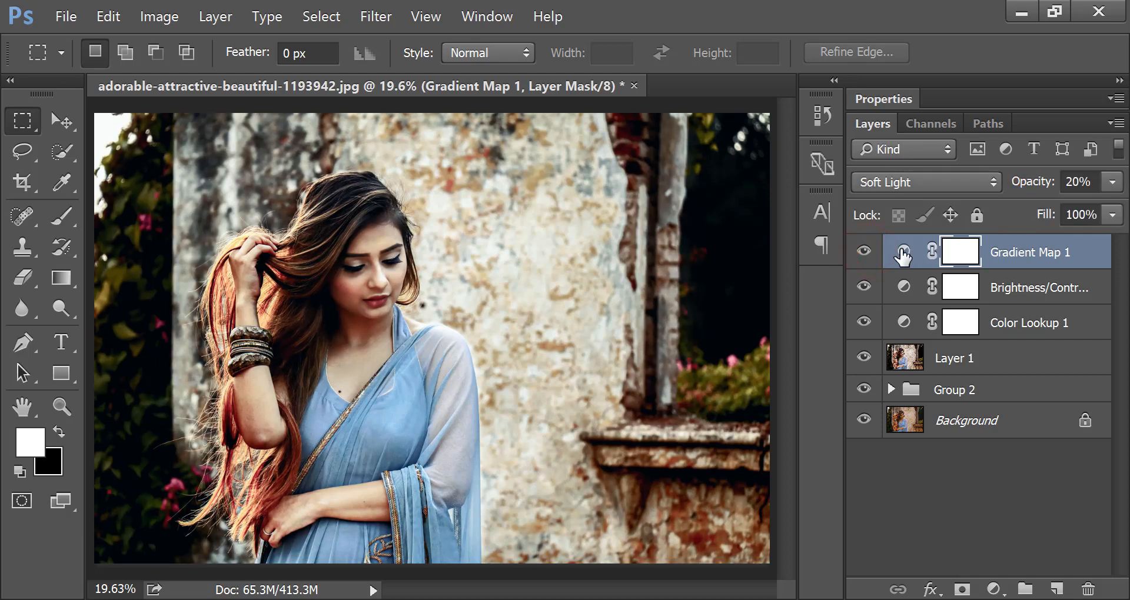
# Step: Group Layer 1 with the three adjustment layers above it and stamp all visible layers into a new layer
pyautogui.keyDown('shift'); pyautogui.click(1036, 352); pyautogui.keyUp('shift')
pyautogui.hotkey('ctrl', 'g')
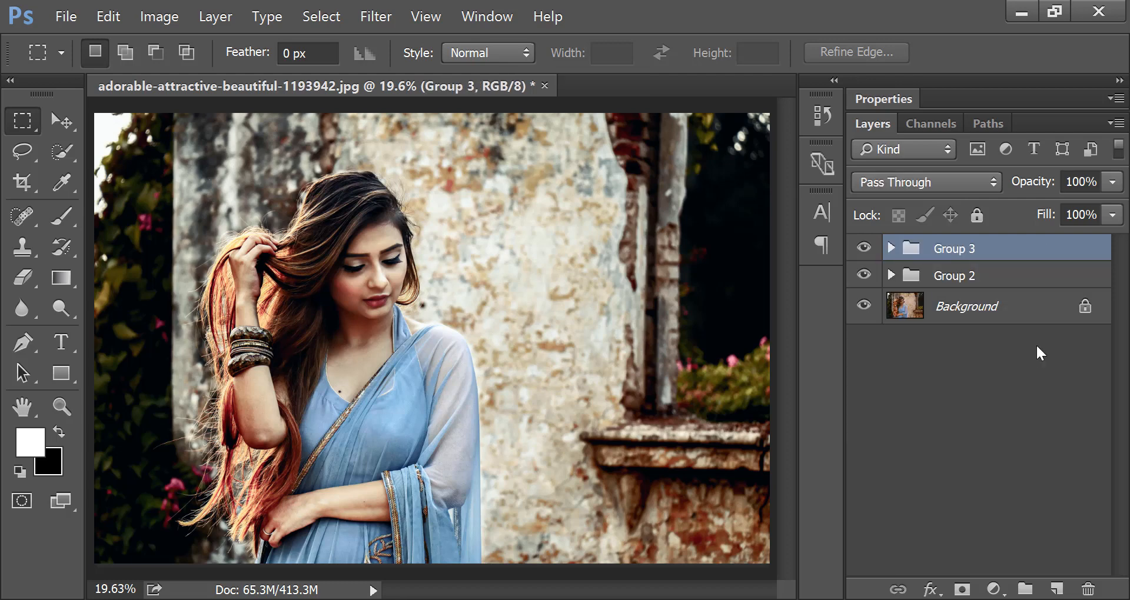
pyautogui.hotkey('ctrl', 'shift', 'alt', 'e')
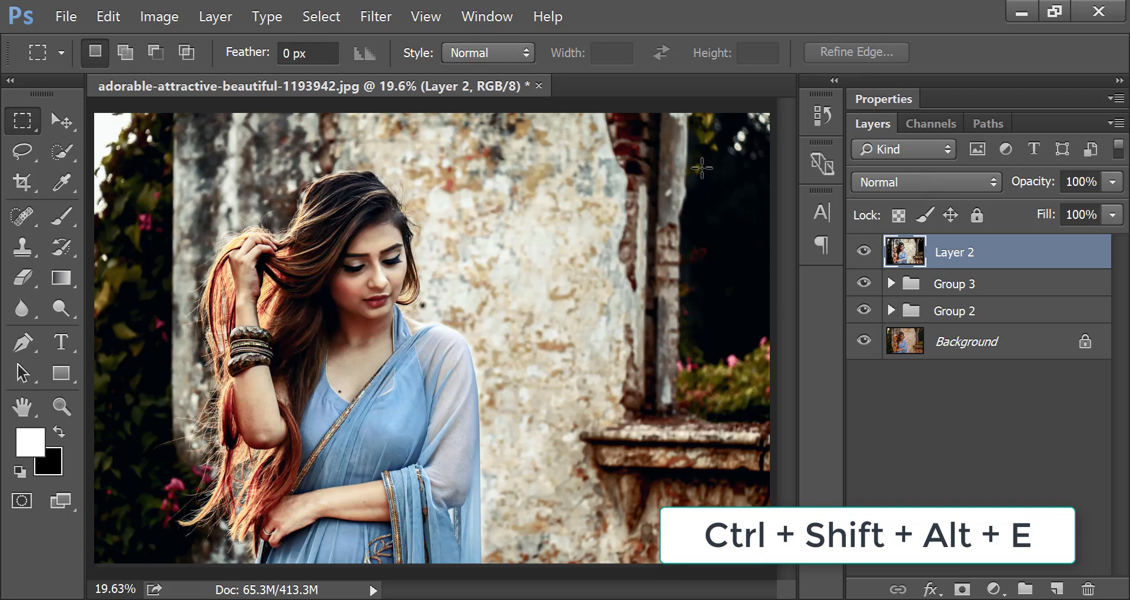
# Step: Open the stamped layer in the Nik Collection's Color Efex Pro 4 filter
pyautogui.click(341, 18)
pyautogui.moveTo(355, 7)
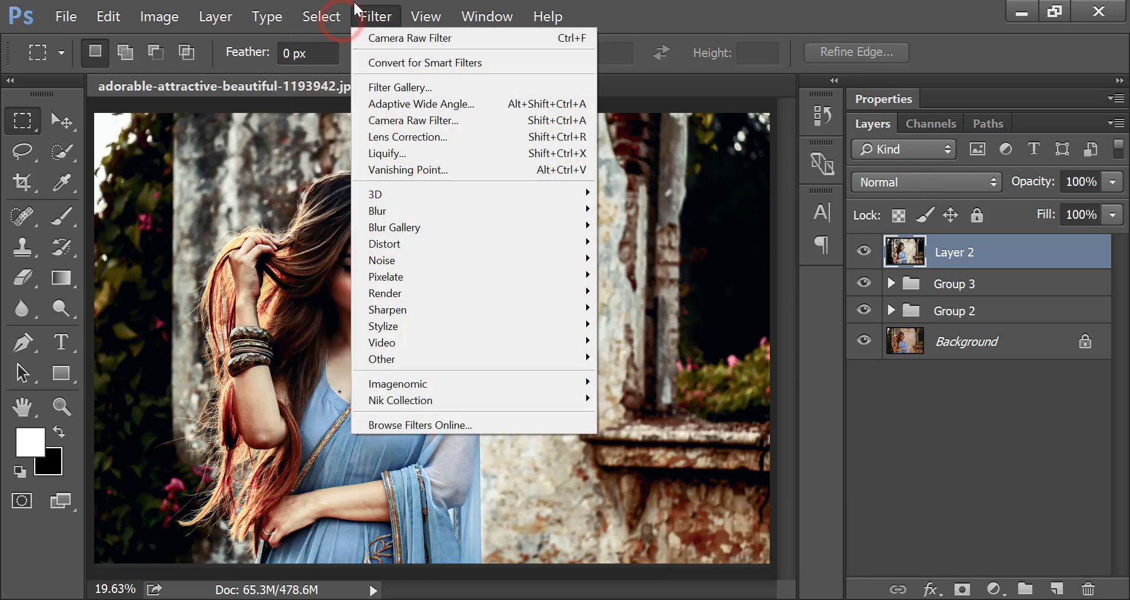
pyautogui.moveTo(542, 379)
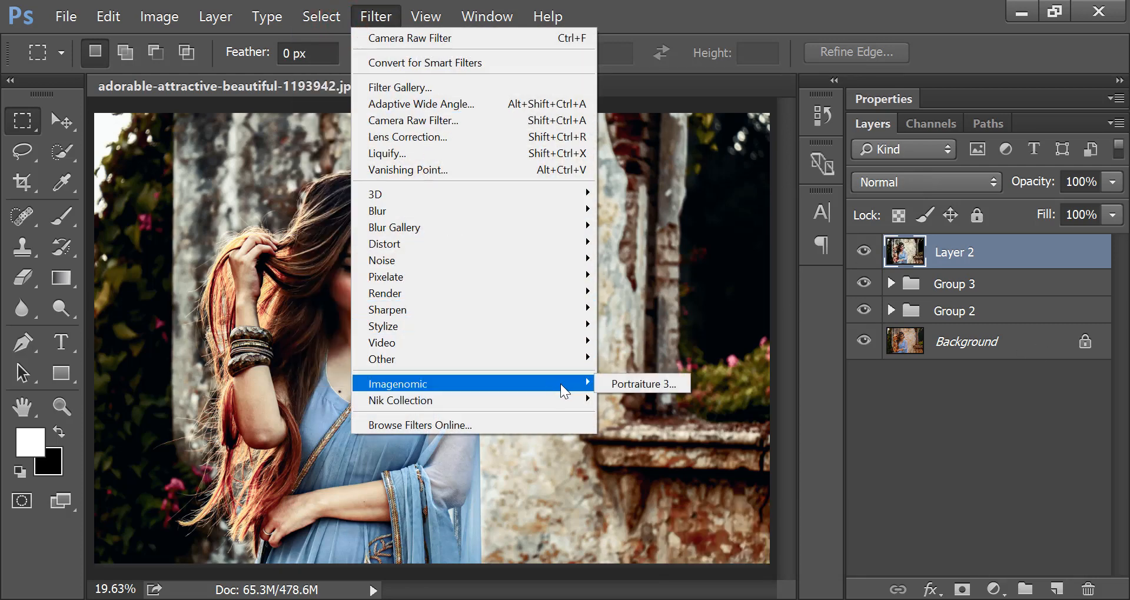
pyautogui.moveTo(573, 398)
pyautogui.click(647, 418)
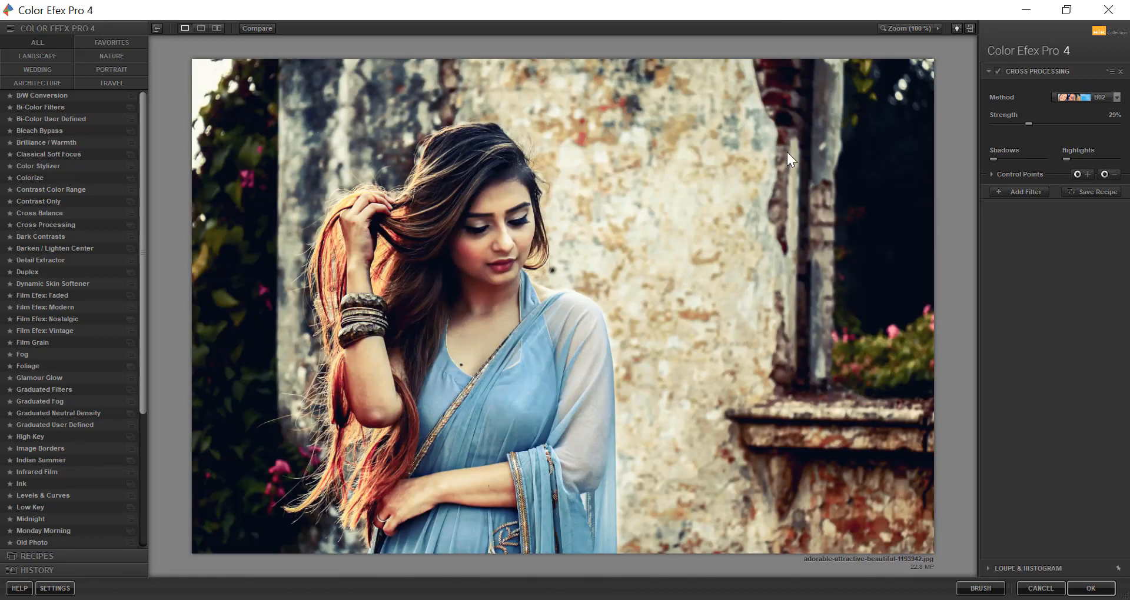
# Step: Set the Cross Processing method to B01 and apply the filter to the portrait
pyautogui.click(1086, 98)
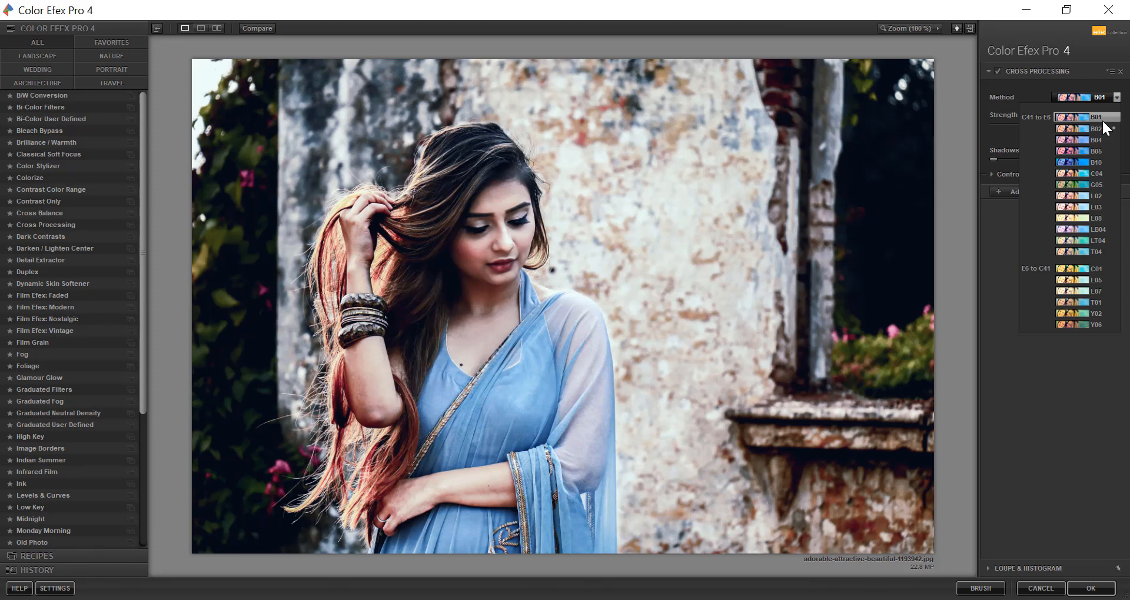
pyautogui.click(1102, 117)
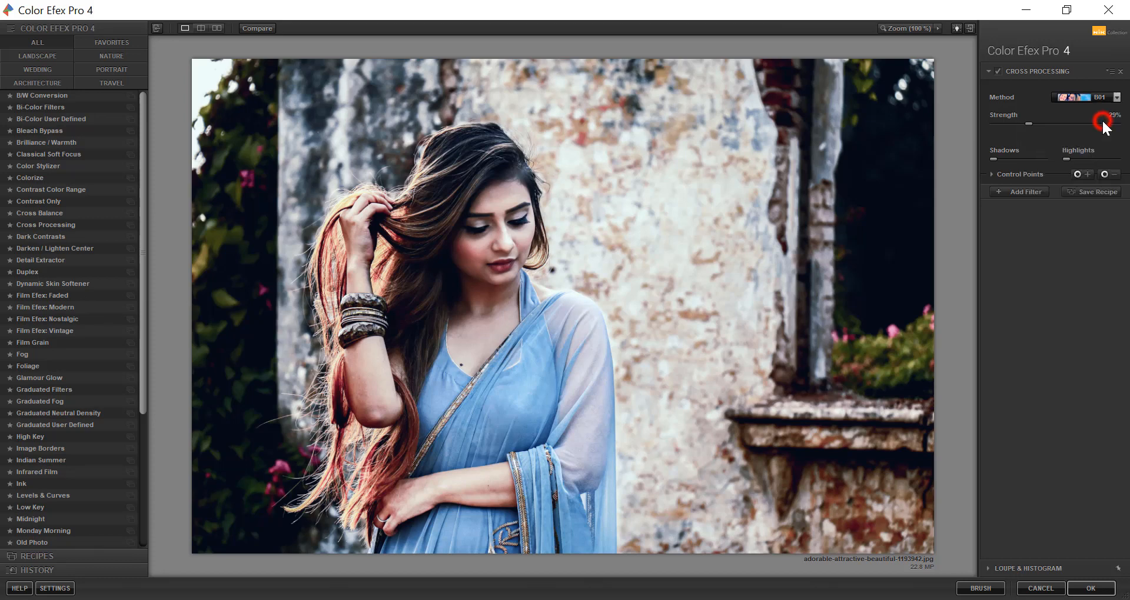
pyautogui.click(1073, 585)
pyautogui.click(1105, 591)
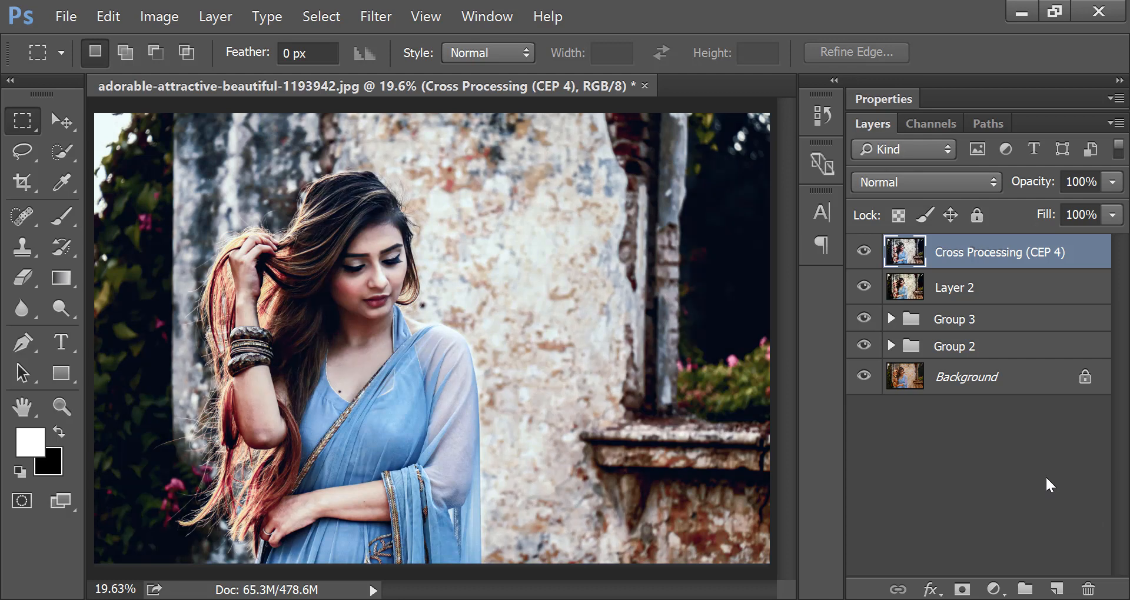
# Step: Toggle the visibility of the Cross Processing (CEP 4) layer several times to compare the portrait with and without the effect
pyautogui.click(863, 251)
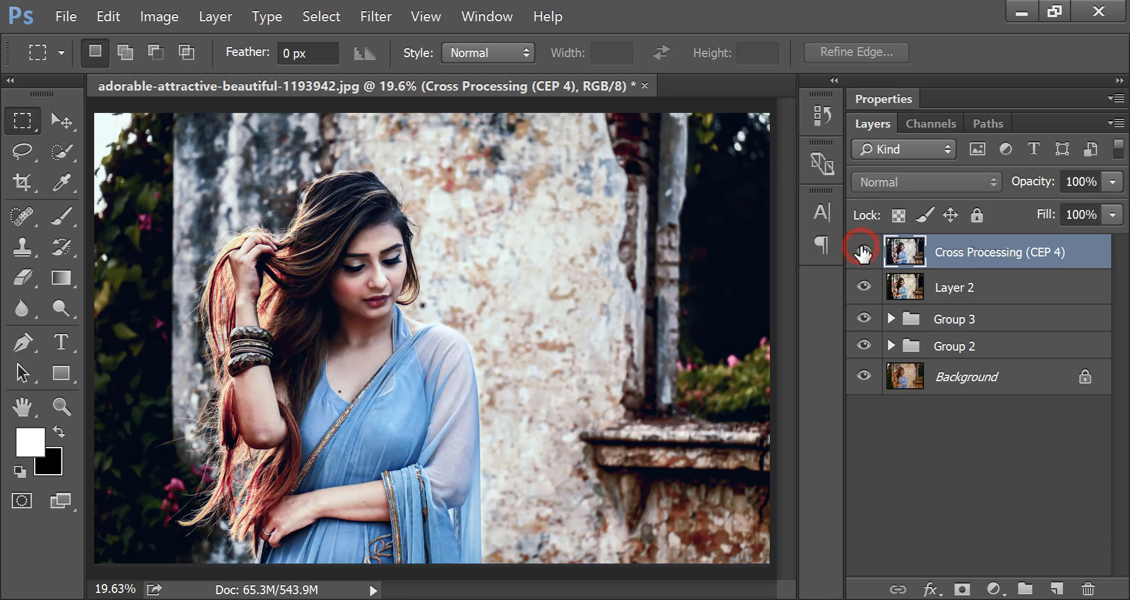
pyautogui.click(862, 252)
pyautogui.click(864, 252)
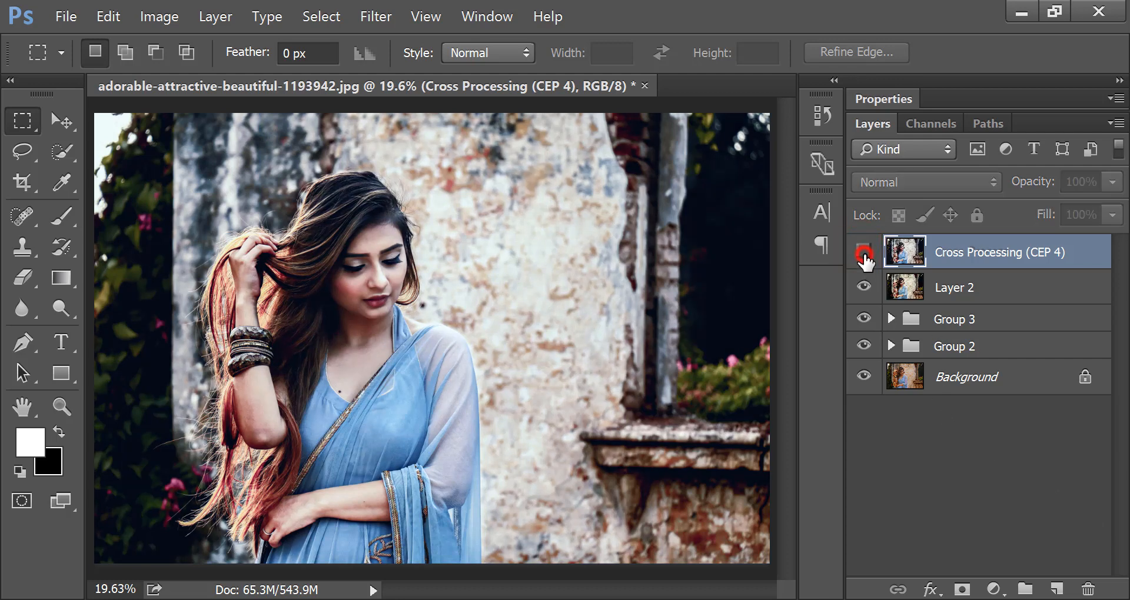
pyautogui.click(864, 253)
pyautogui.click(863, 252)
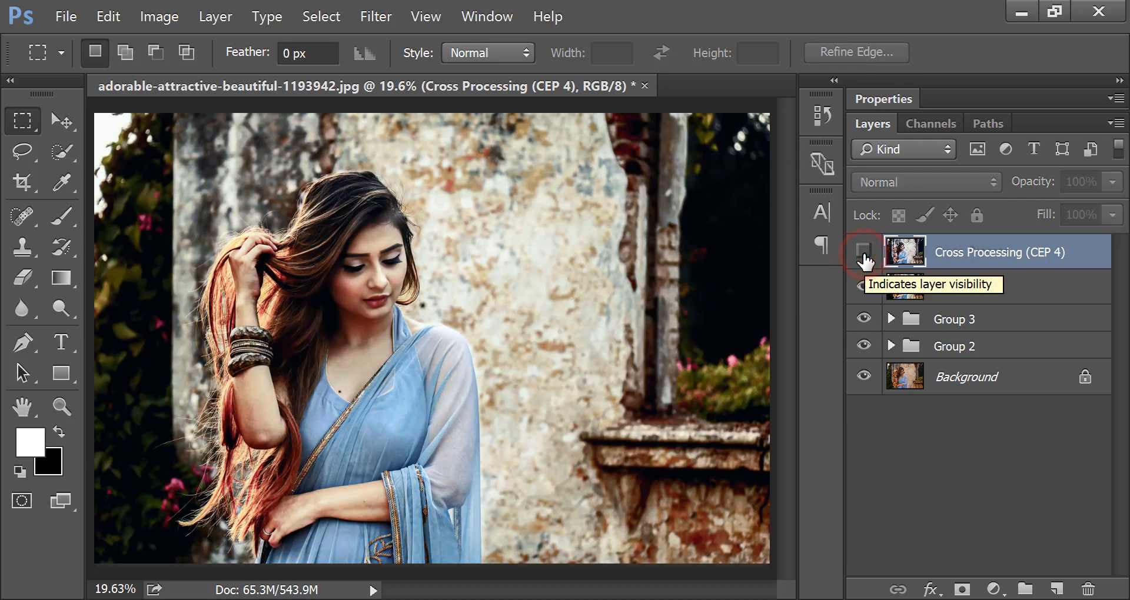
pyautogui.click(863, 252)
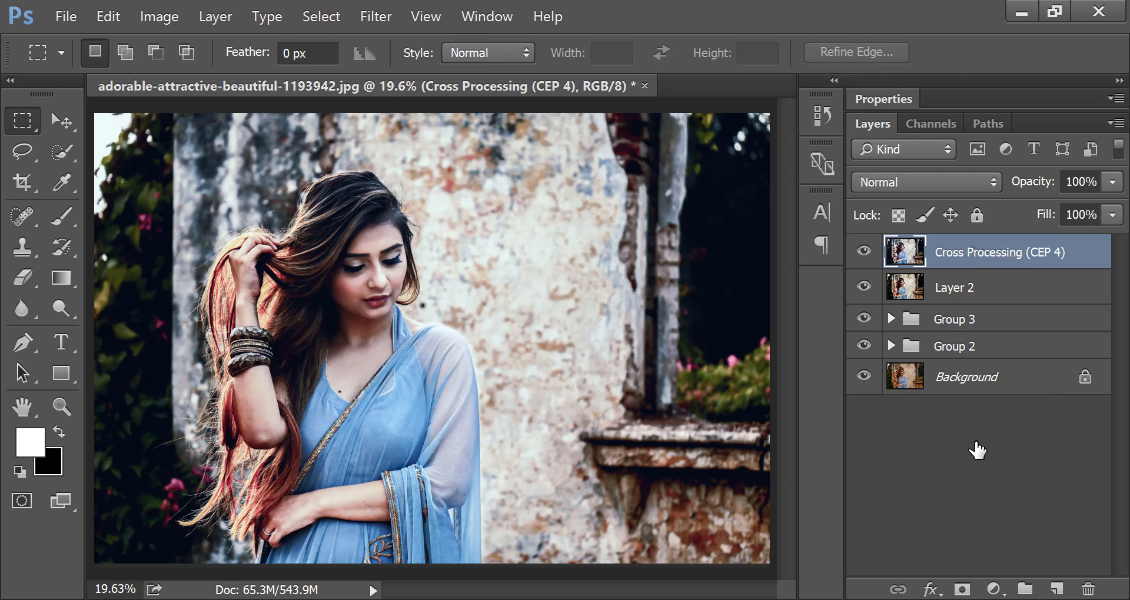
# Step: Group Layer 2 with the Cross Processing (CEP 4) layer and stamp all visible layers into a new layer on top
pyautogui.click(924, 284)
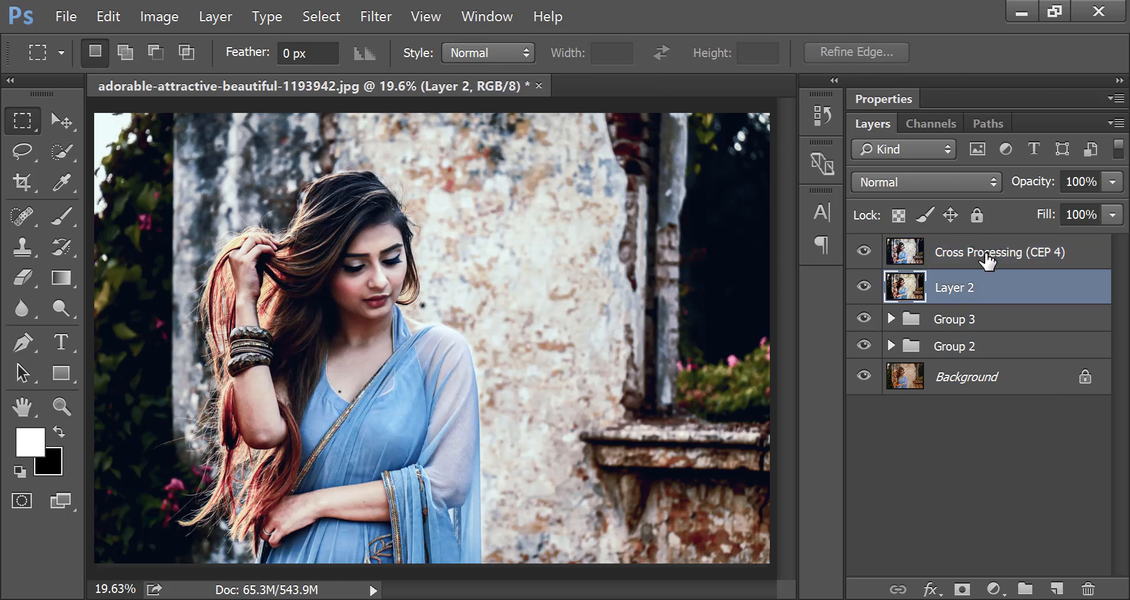
pyautogui.keyDown('ctrl'); pyautogui.click(988, 260); pyautogui.keyUp('ctrl')
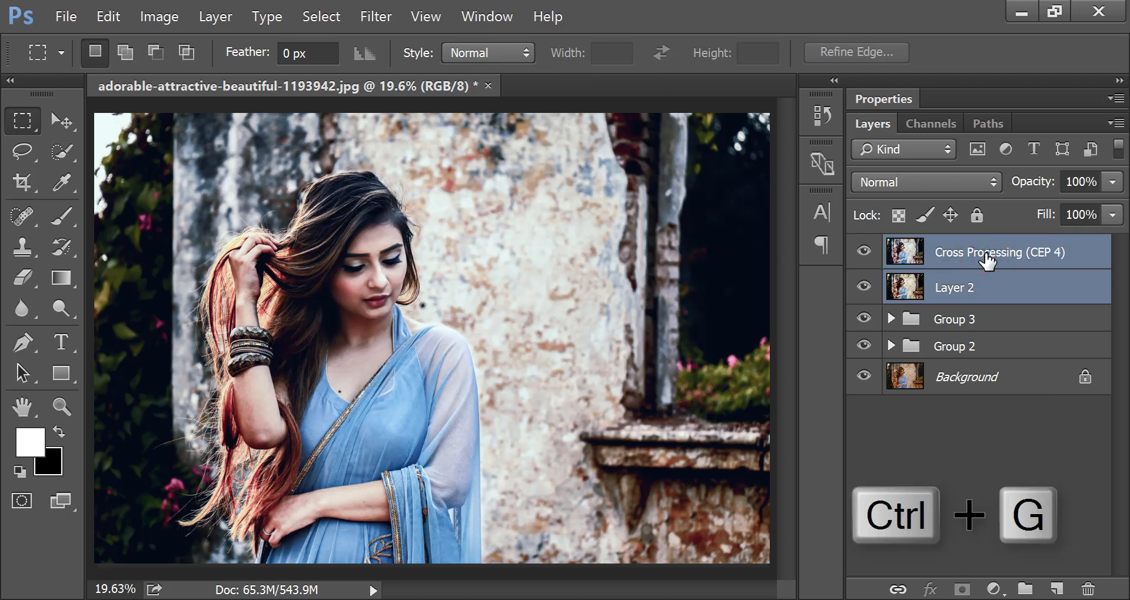
pyautogui.hotkey('ctrl', 'g')
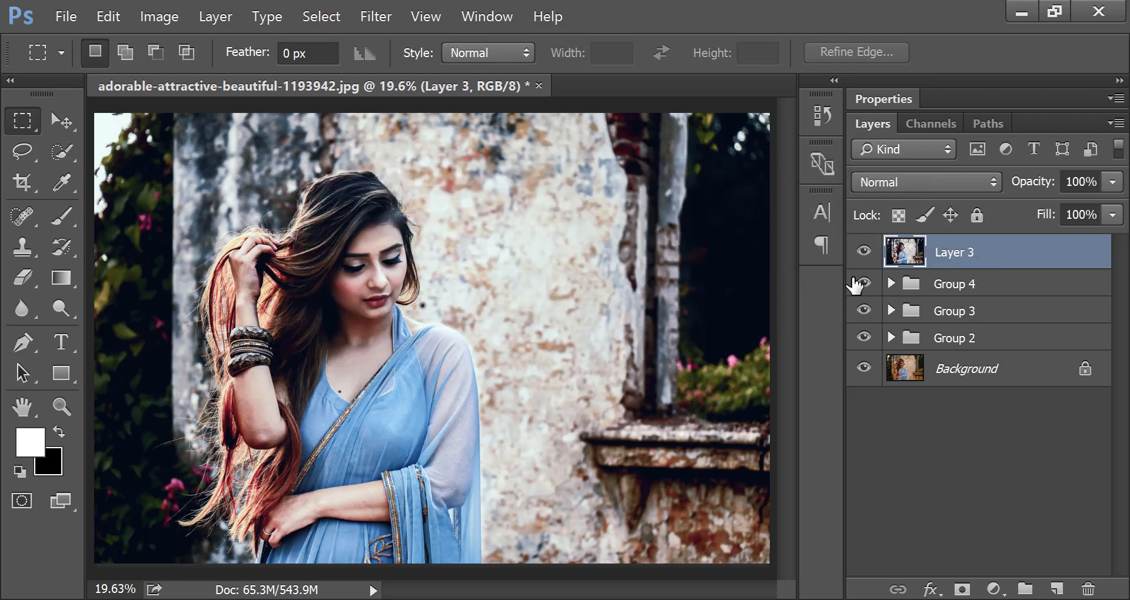
# Step: Hide Group 4, Group 3 and Group 2, and toggle Layer 3's visibility to compare the final grade with the original portrait
pyautogui.click(864, 284)
pyautogui.click(865, 310)
pyautogui.click(864, 338)
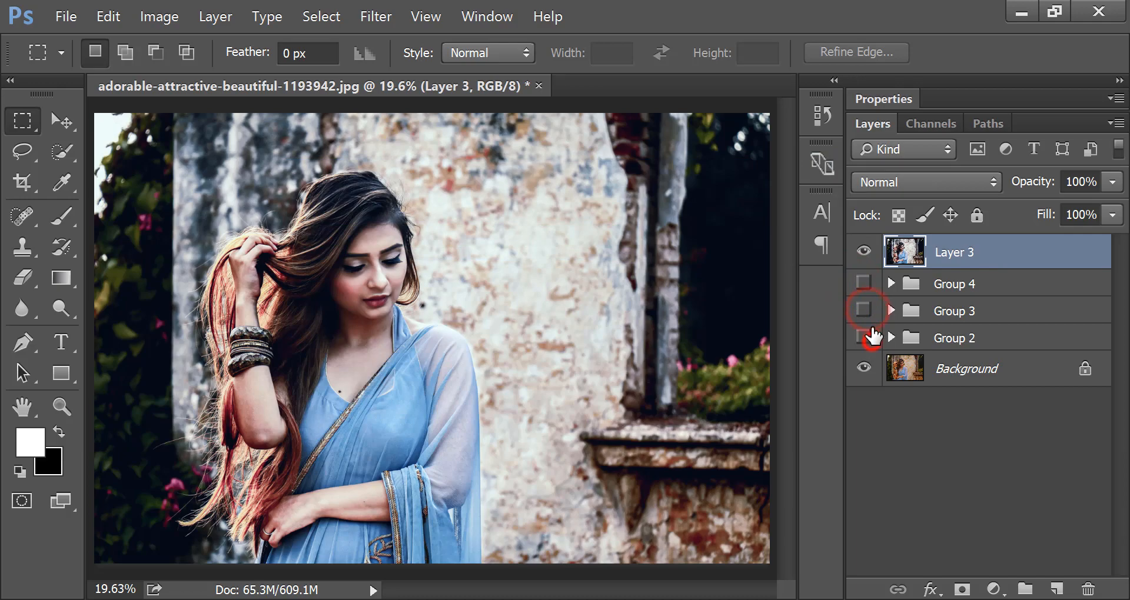
pyautogui.click(864, 251)
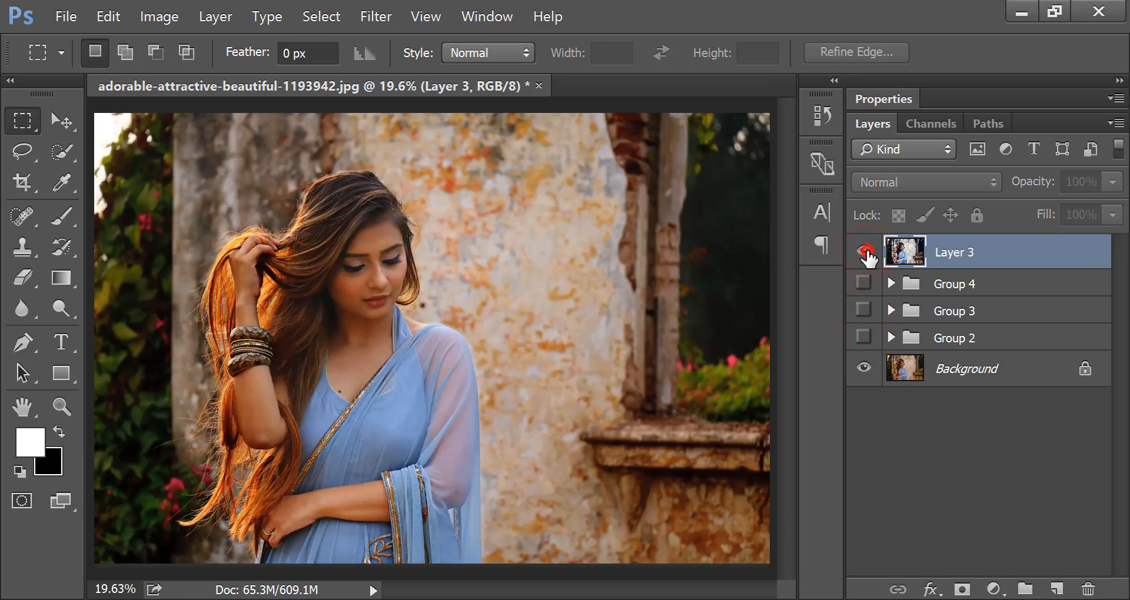
pyautogui.click(864, 251)
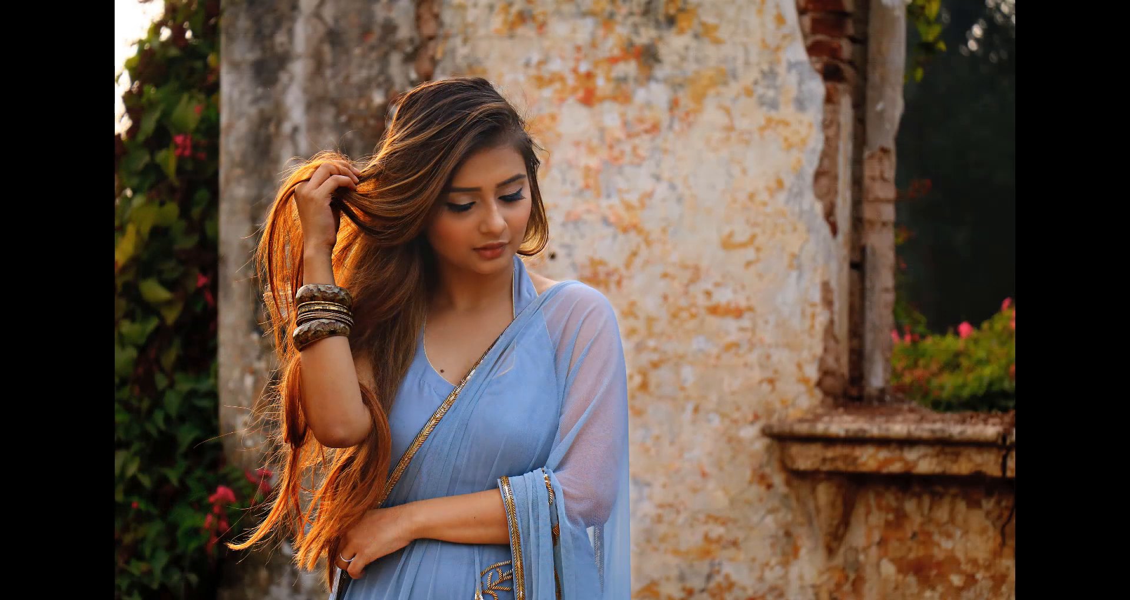